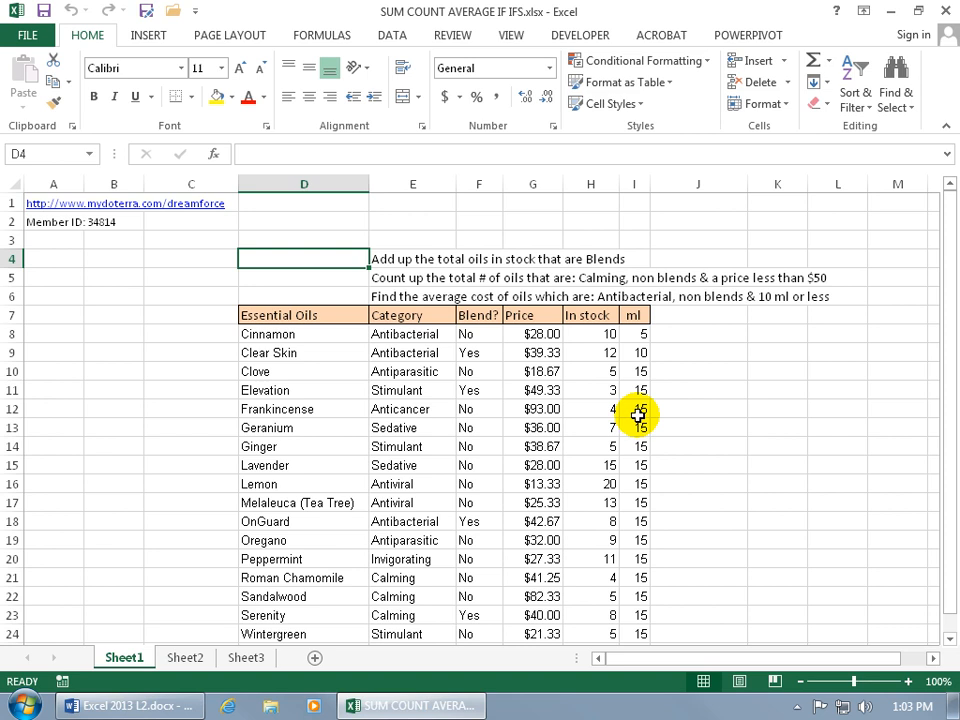
Step: Examine the In stock and Blend? columns to find which oils are marked Yes as blends
left_click(951, 638)
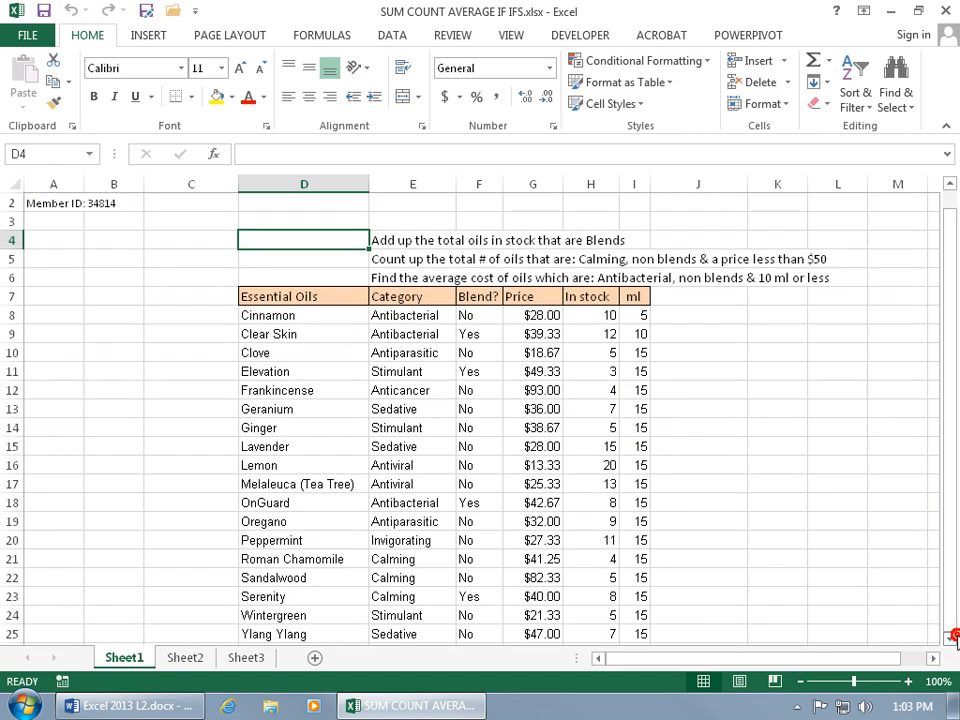
left_click(951, 638)
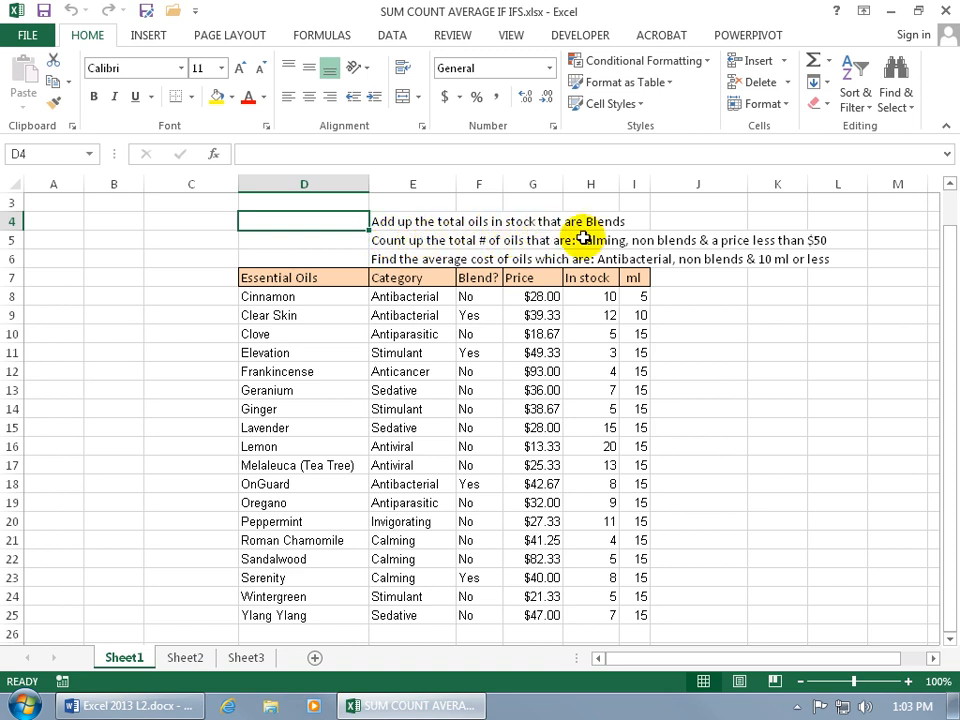
left_click_drag(604, 296, 606, 381)
left_click_drag(484, 300, 485, 372)
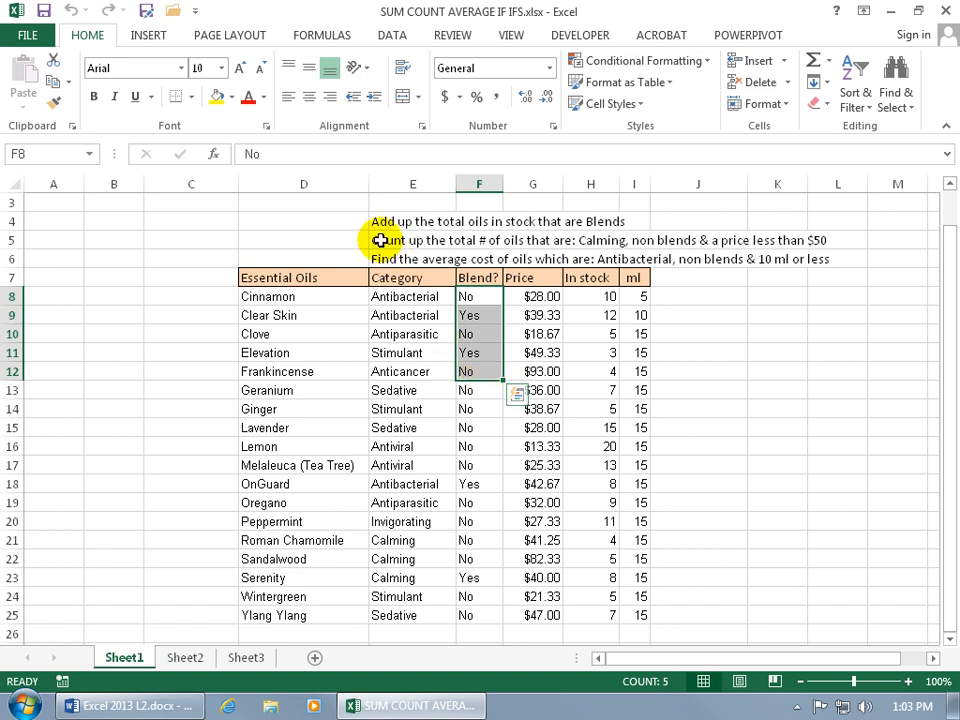
left_click_drag(578, 297, 583, 452)
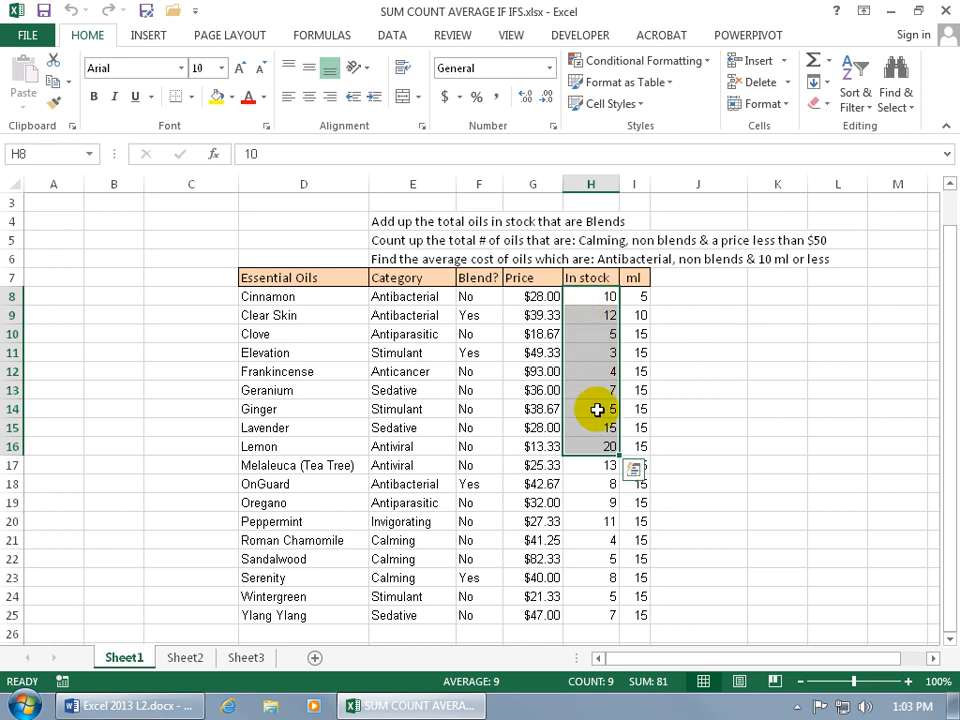
left_click(470, 314)
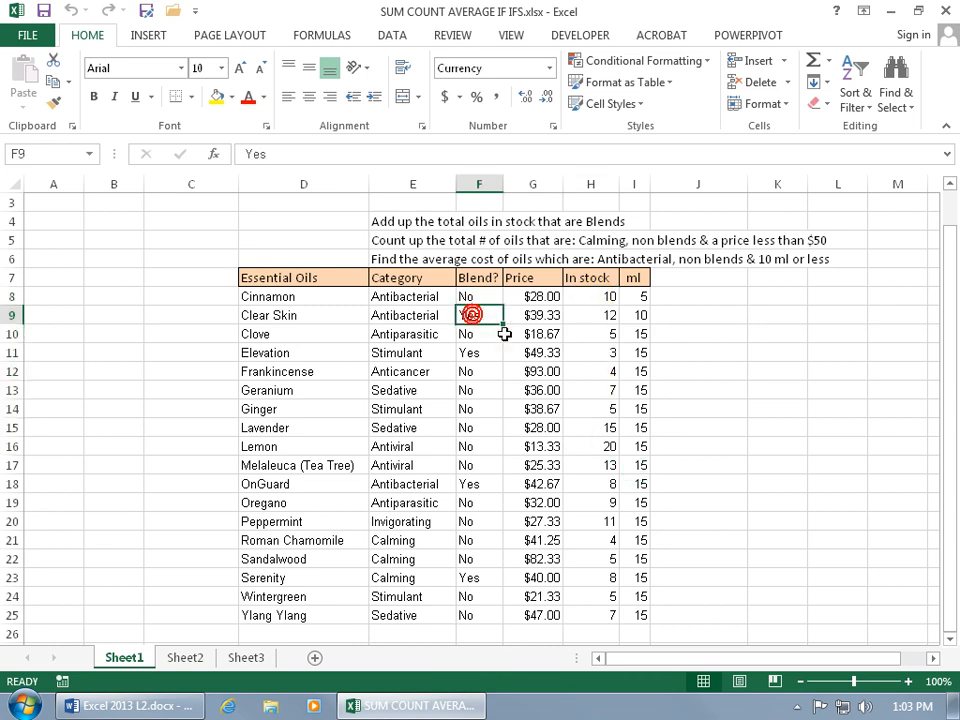
left_click(489, 353)
left_click(489, 482)
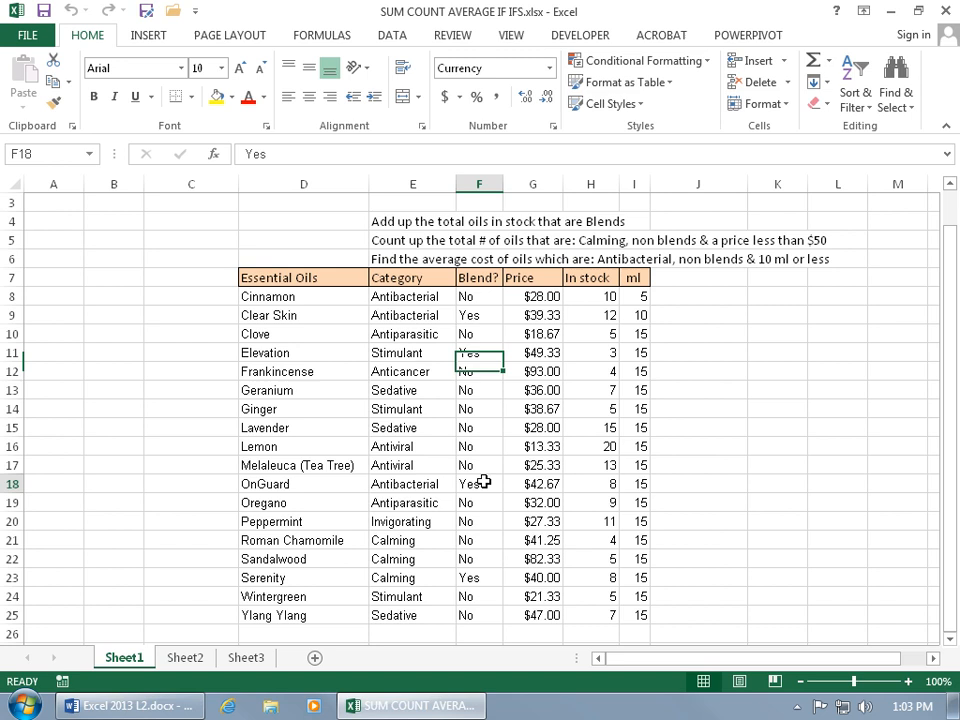
left_click(489, 576)
Step: In D4, enter a SUMIF formula totalling the In stock range H8:H25 where the Blend? range F8:F25 equals "Yes"
left_click(356, 222)
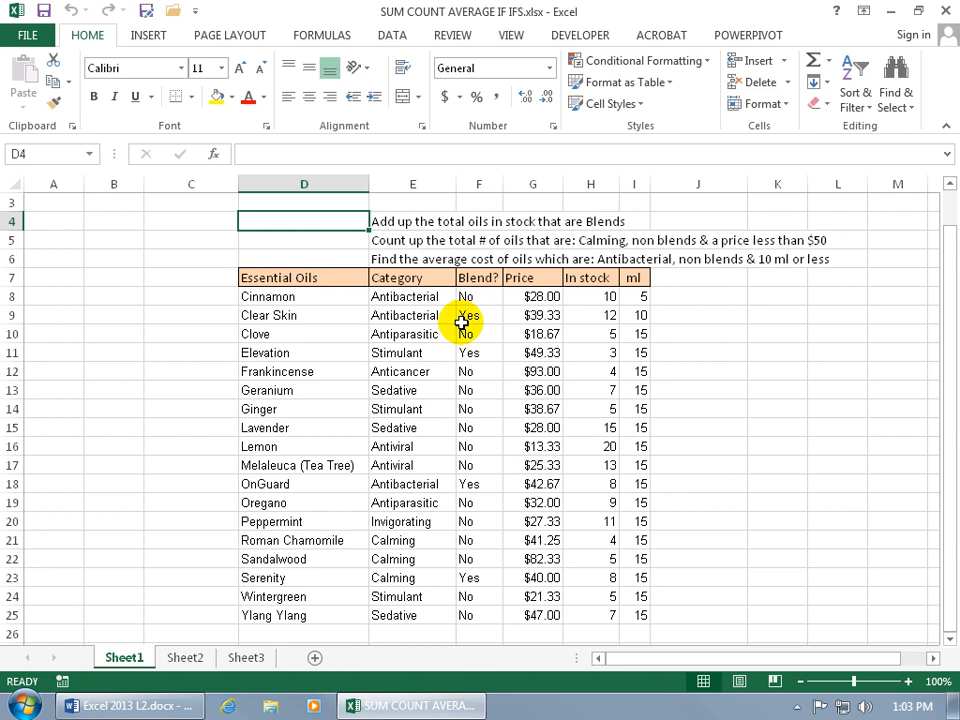
type("=sum")
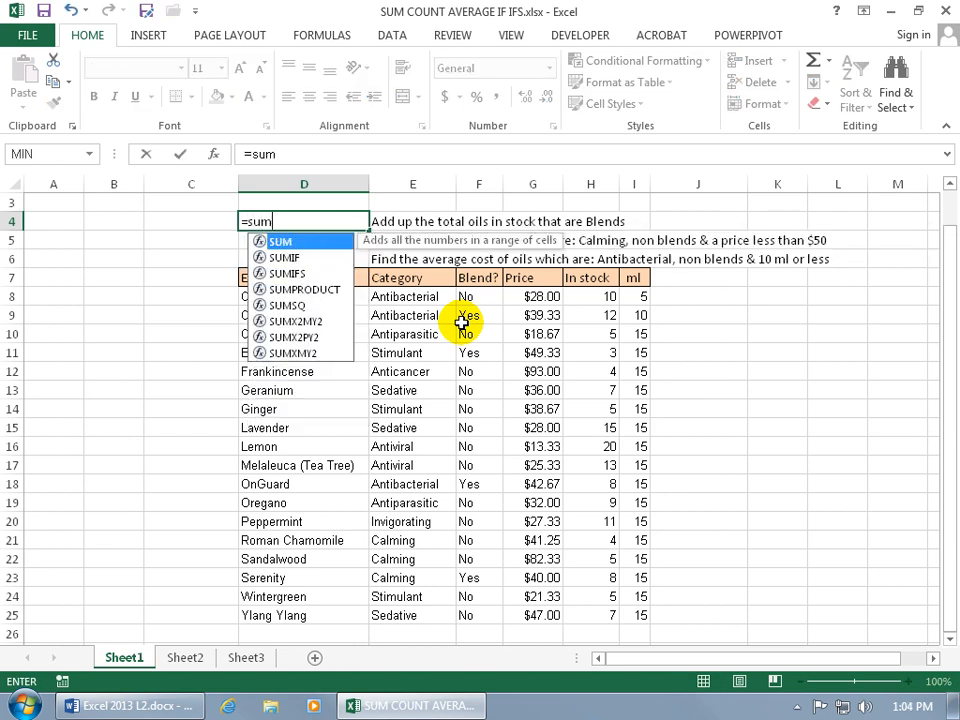
key("Down")
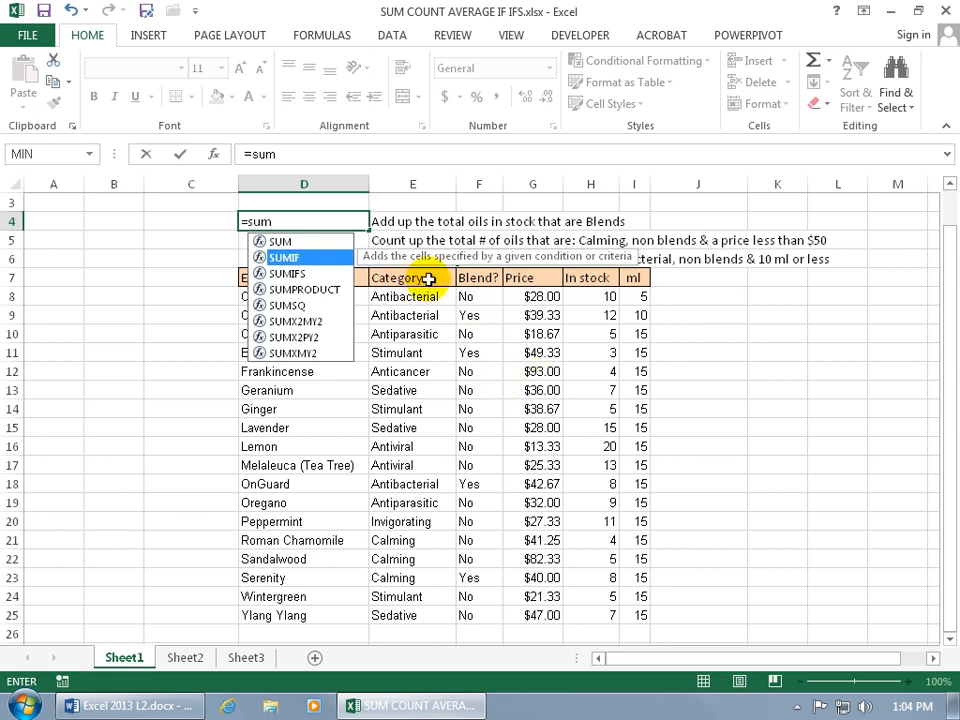
double_click(337, 260)
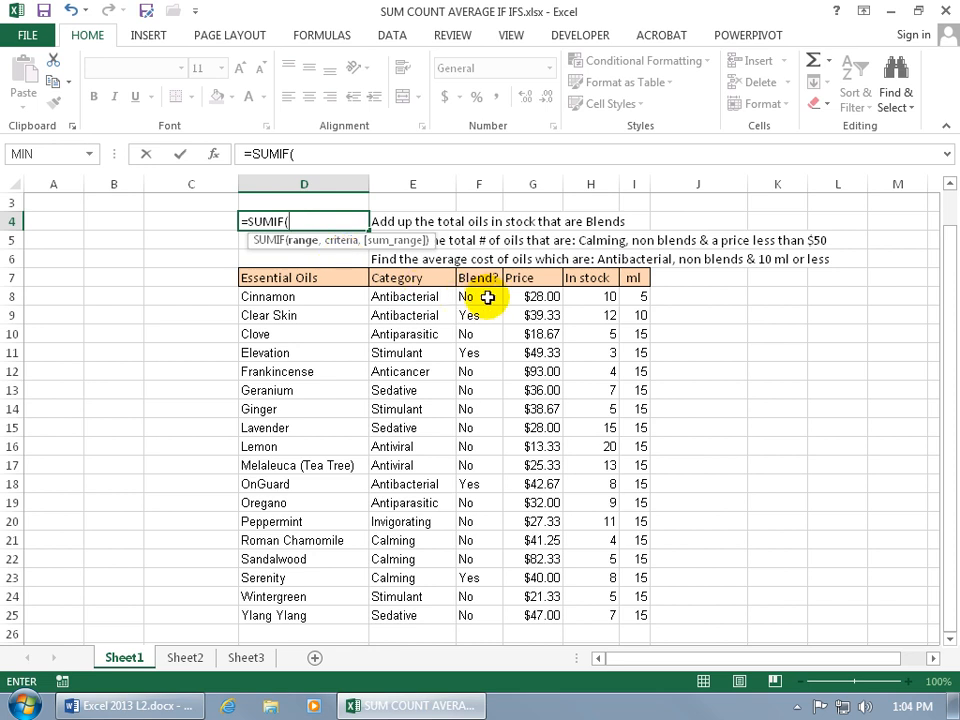
left_click_drag(487, 297, 471, 614)
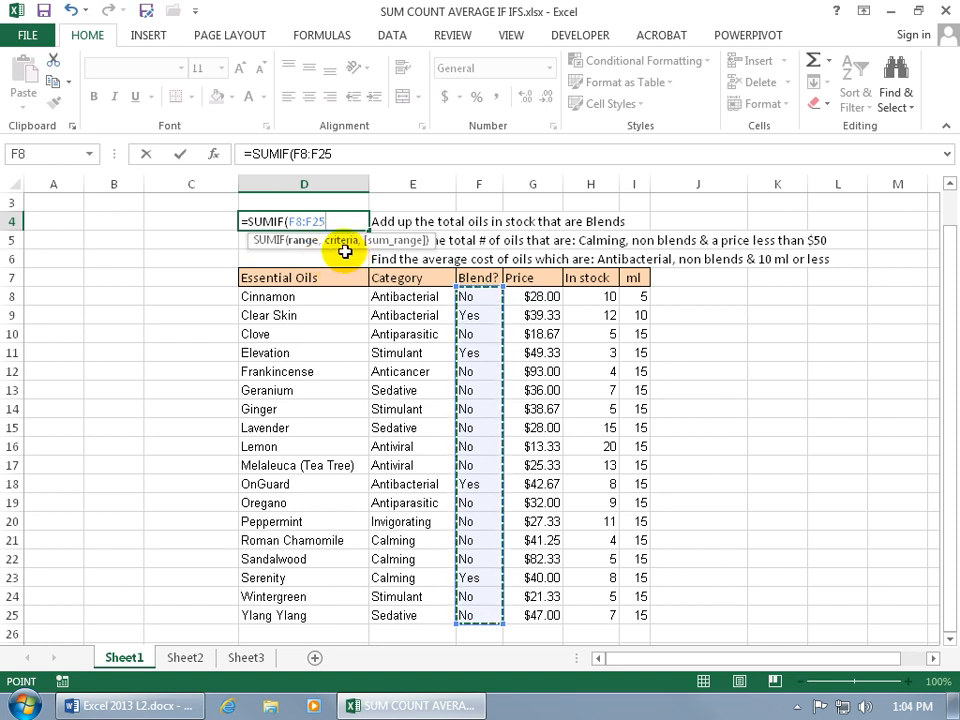
type(",")
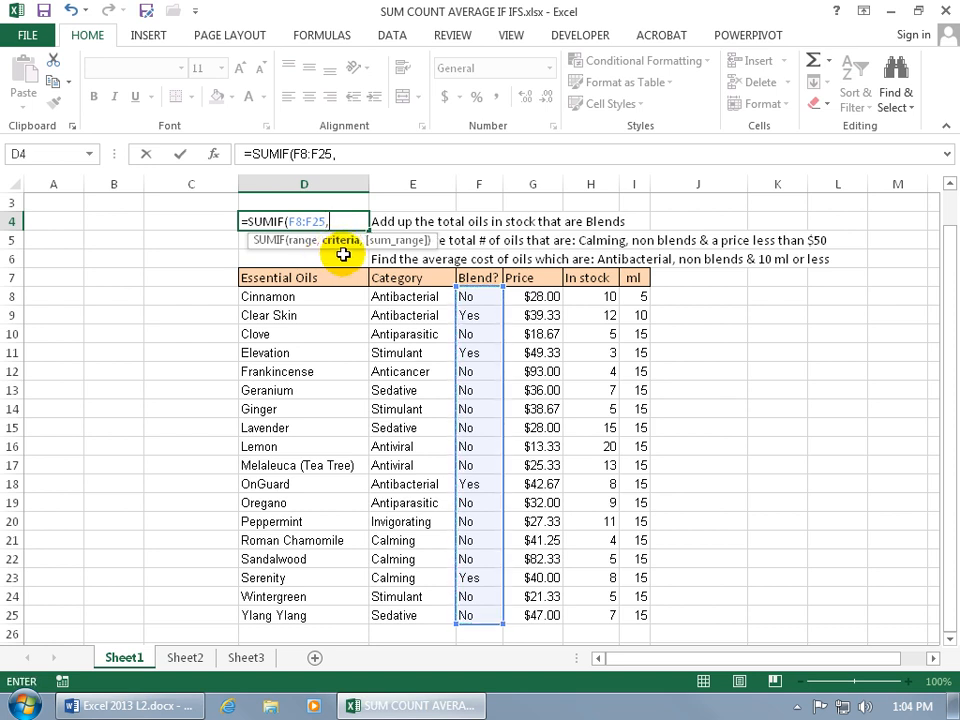
type("\"Yes\"")
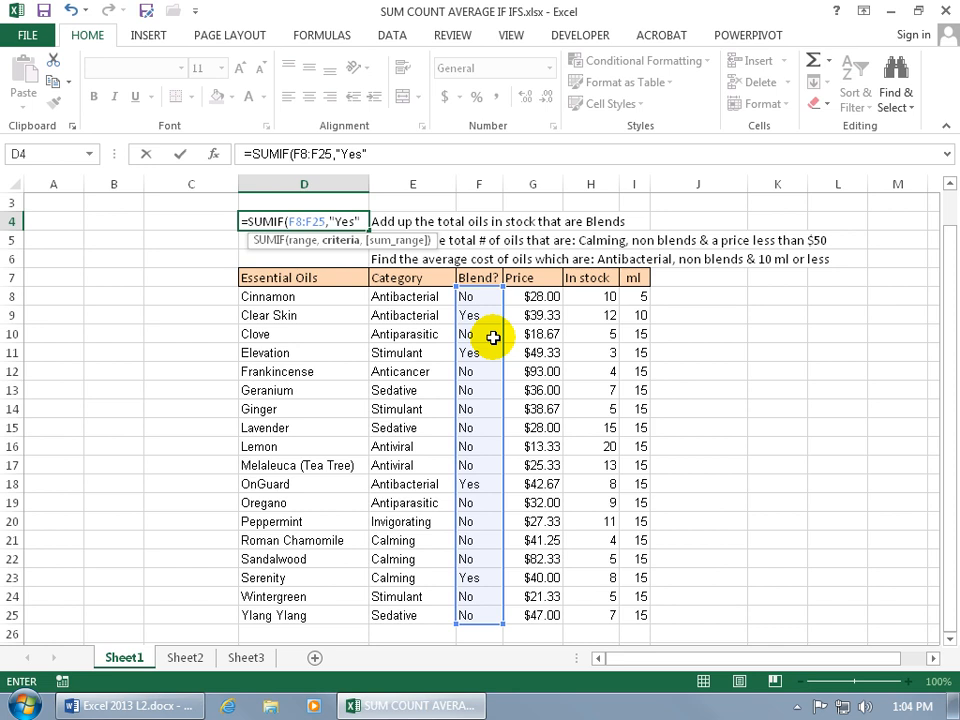
type(",")
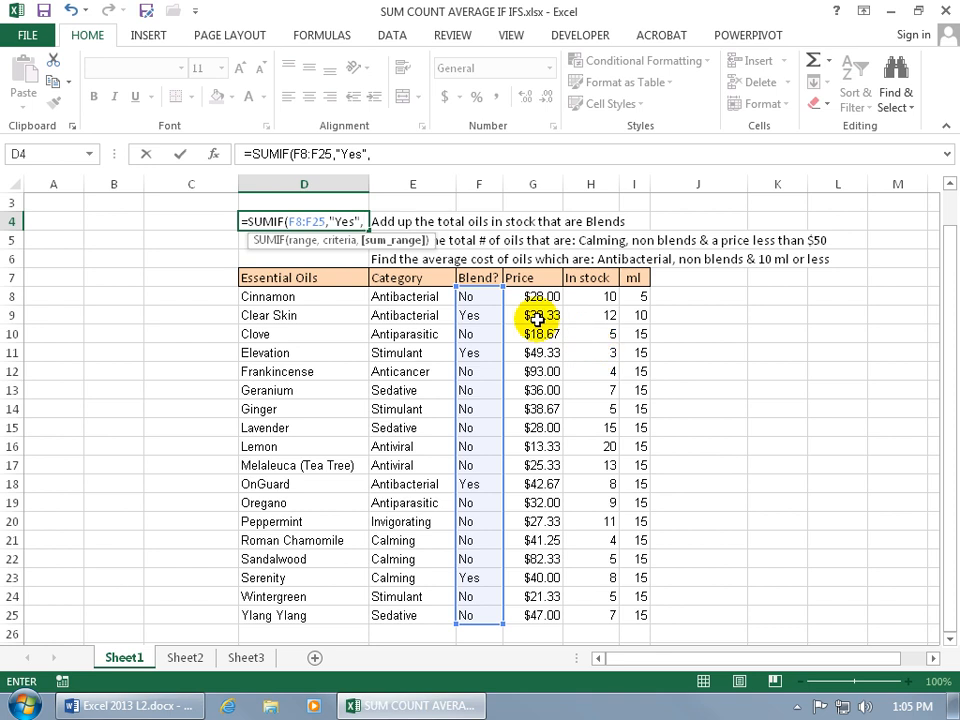
left_click_drag(594, 294, 589, 602)
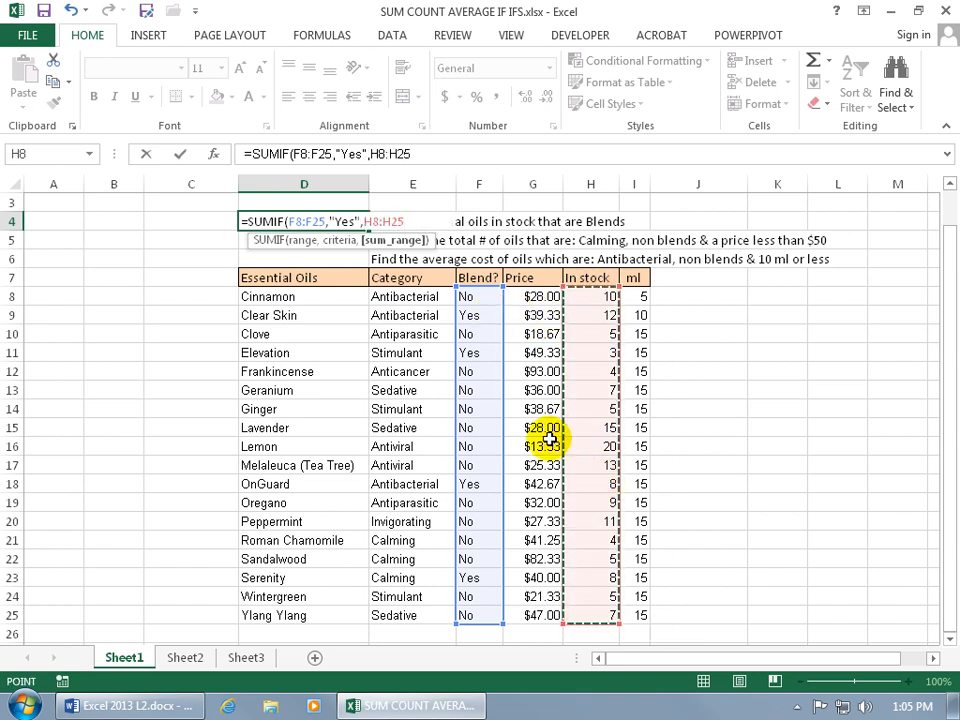
key("Return")
left_click(350, 220)
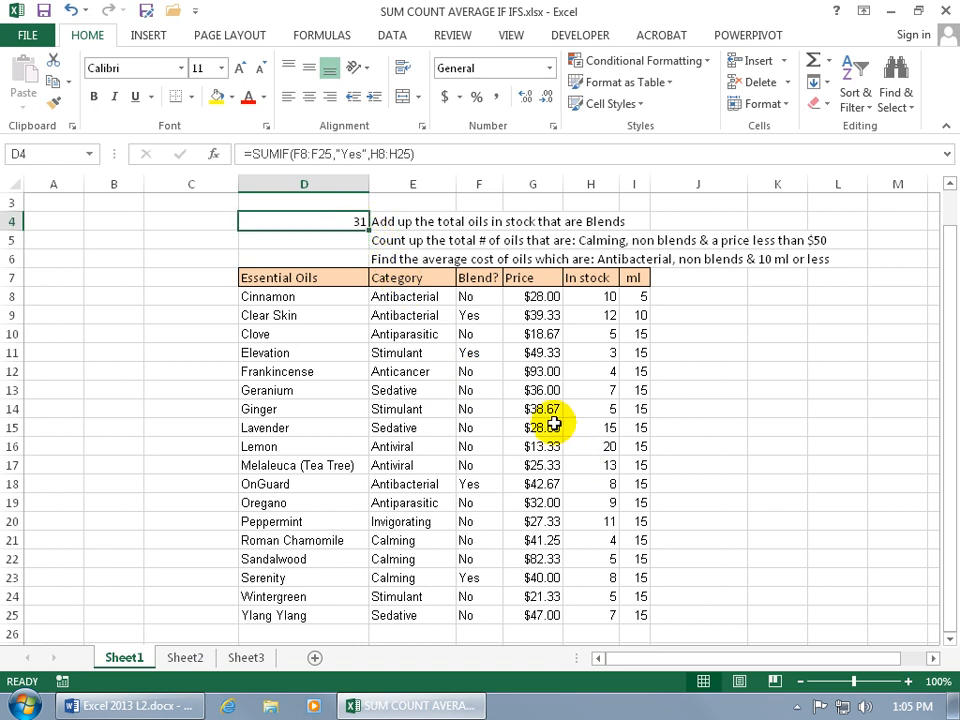
Step: Check the SUMIF result in D4 against the sum of the blends' stock cells H9, H11, H18 and H23
left_click(597, 315)
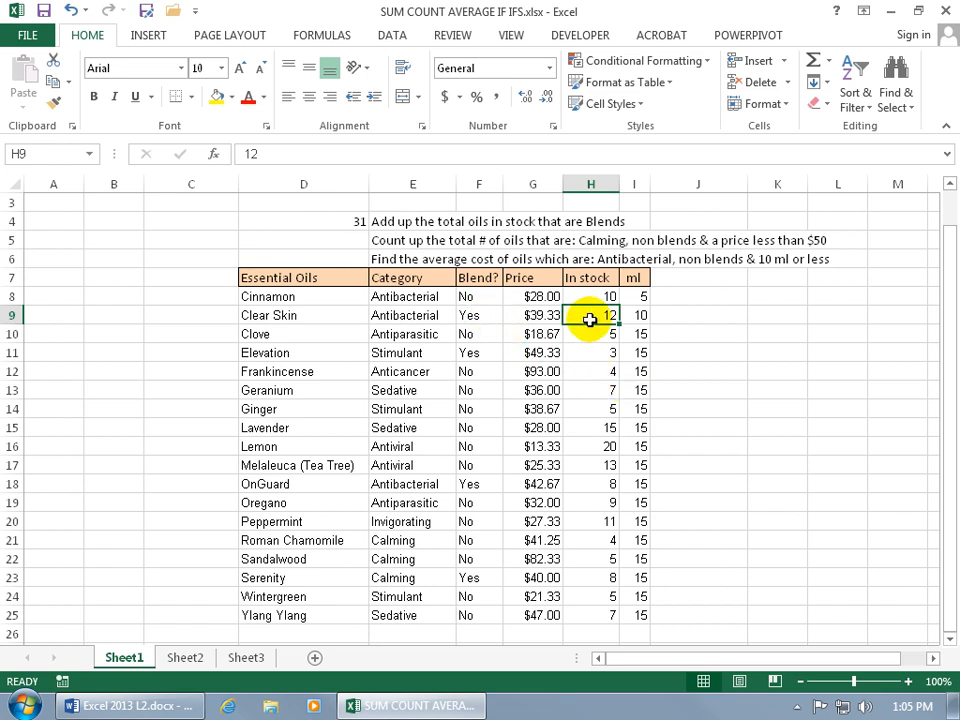
left_click(605, 354, "ctrl")
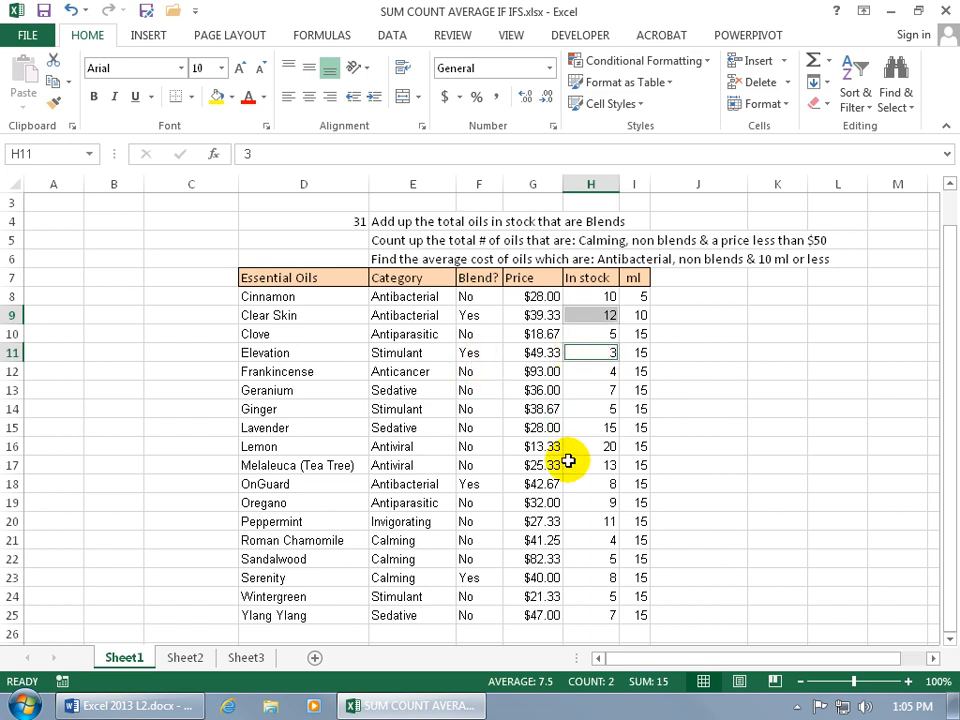
left_click(608, 484, "ctrl")
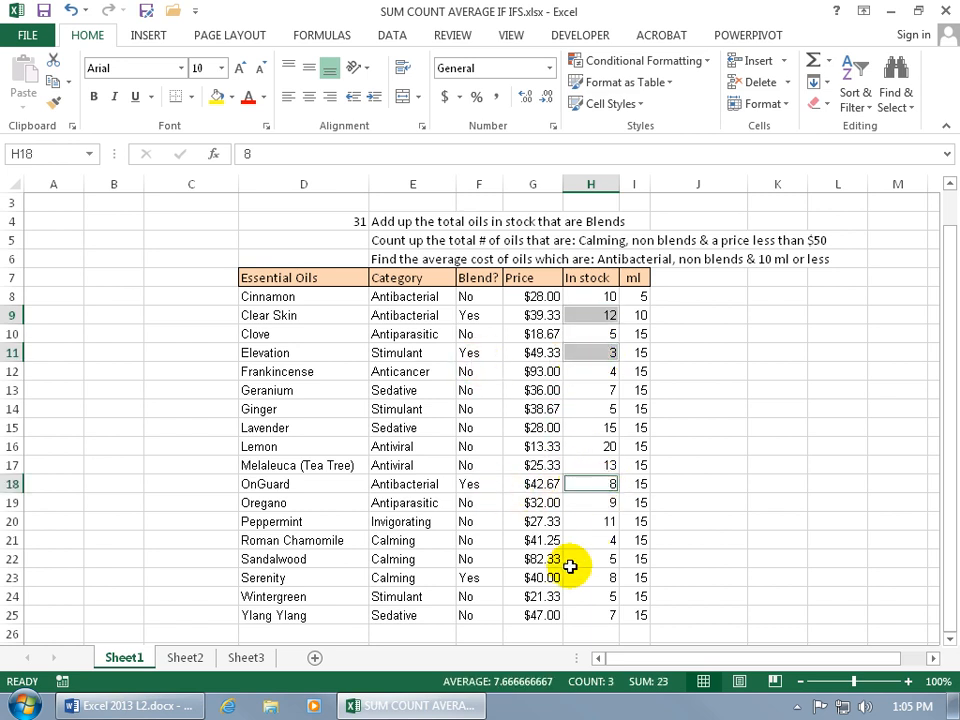
left_click(598, 580, "ctrl")
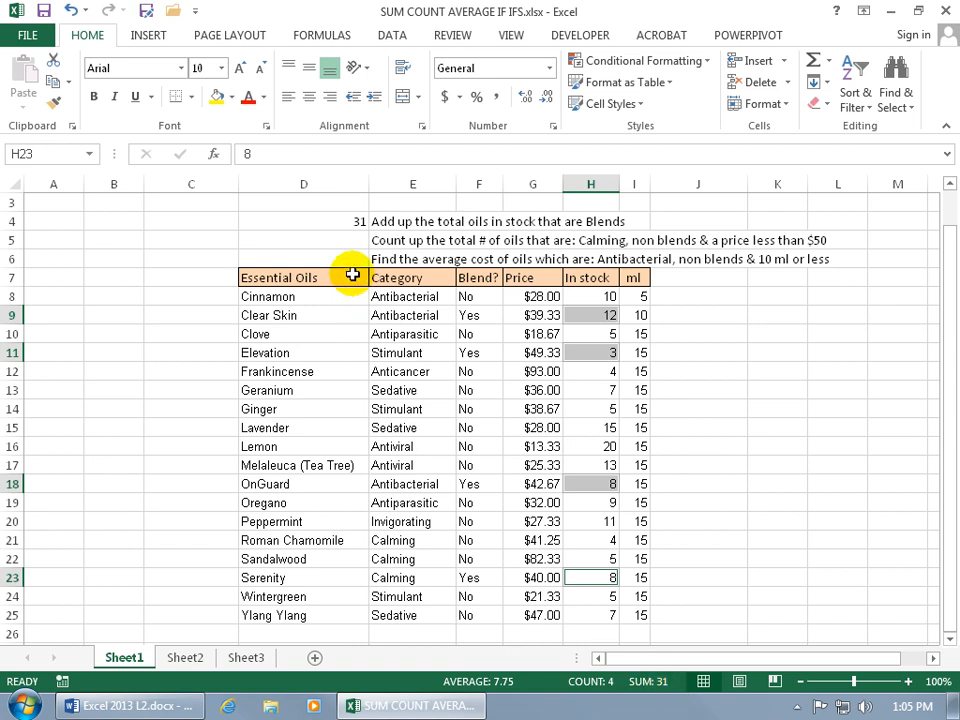
left_click(350, 238)
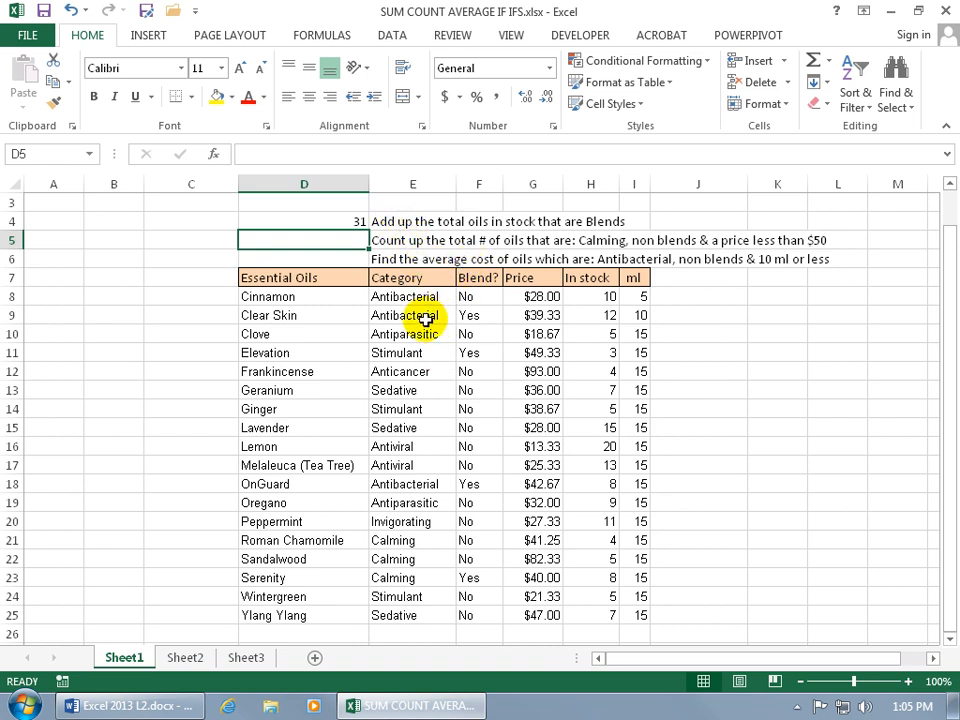
left_click(356, 221)
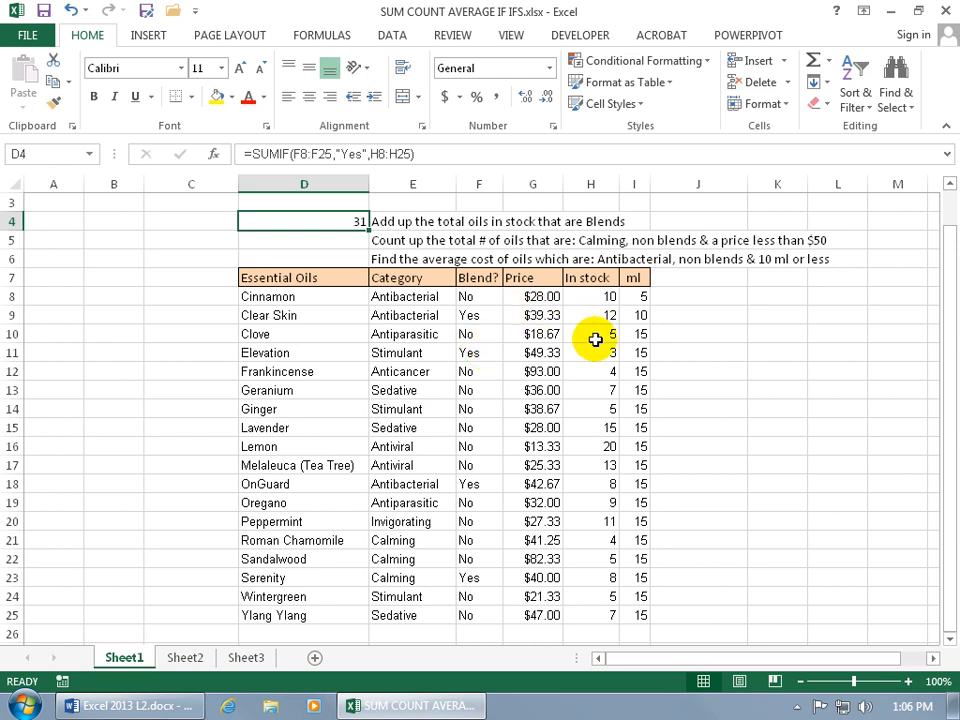
Step: Start a COUNTIFS formula in D5 with the Category range E8:E25 and the criterion "Calming"
left_click(360, 242)
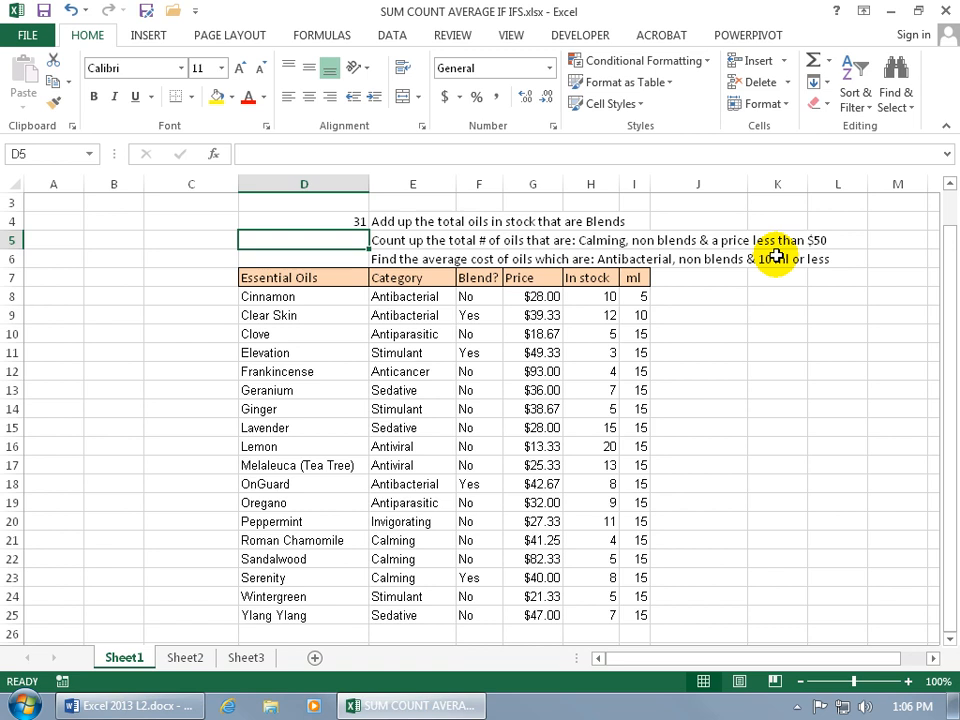
type("=")
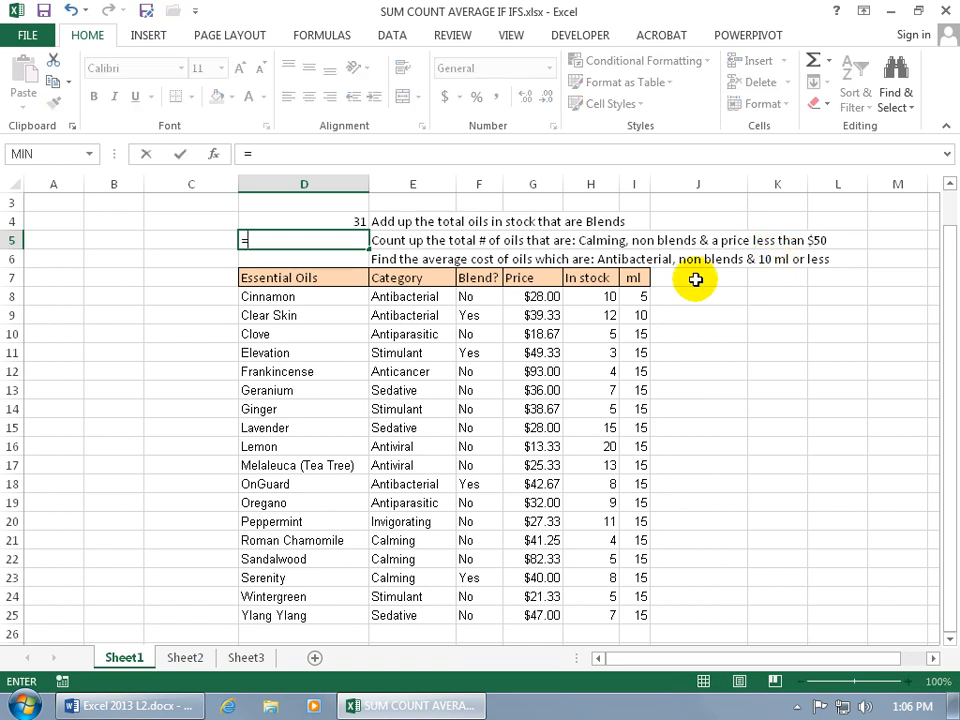
type("count")
key("Down")
key("Down")
key("Down")
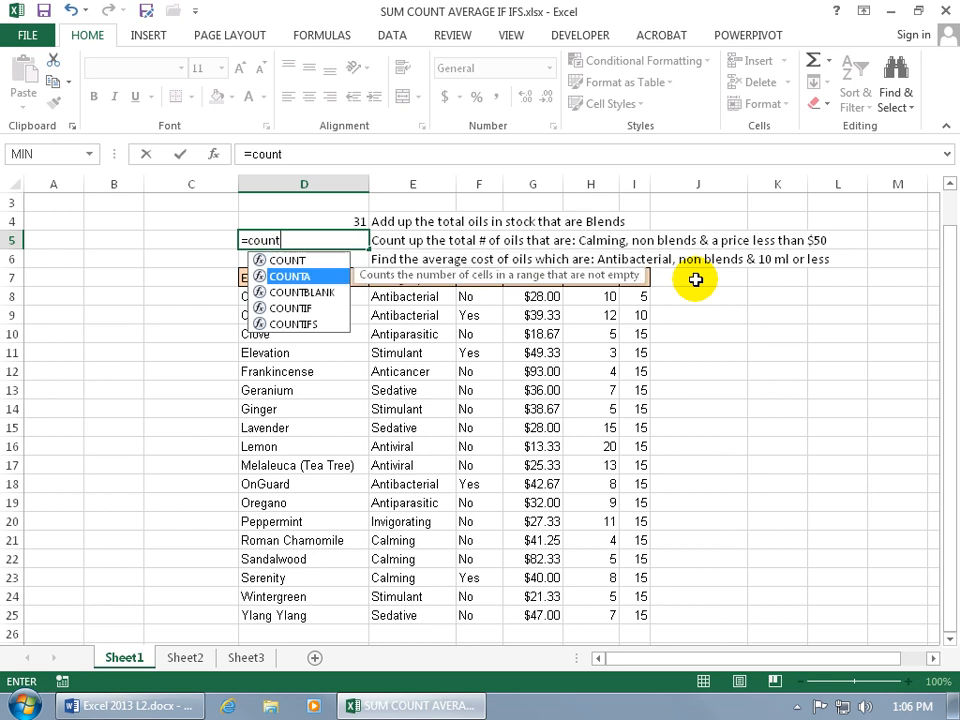
key("Down")
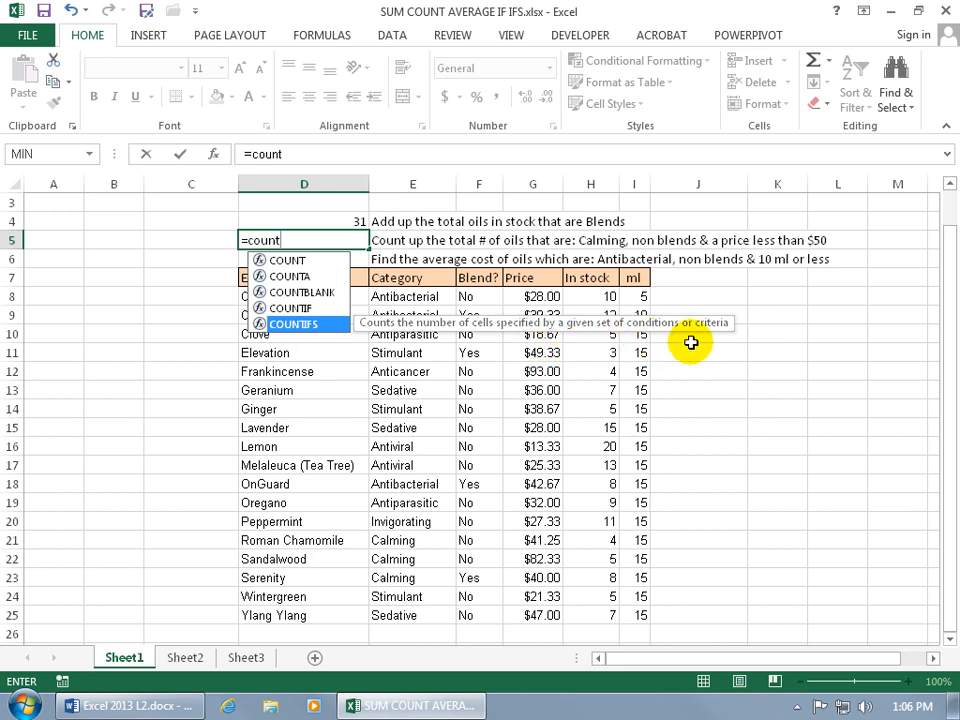
key("Tab")
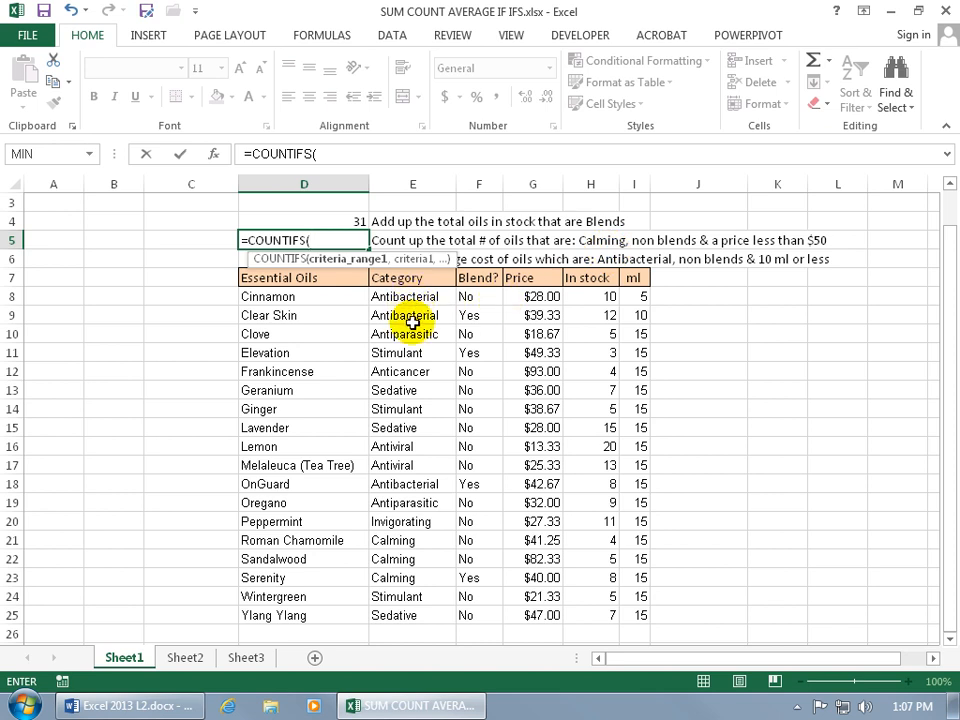
left_click_drag(410, 296, 411, 615)
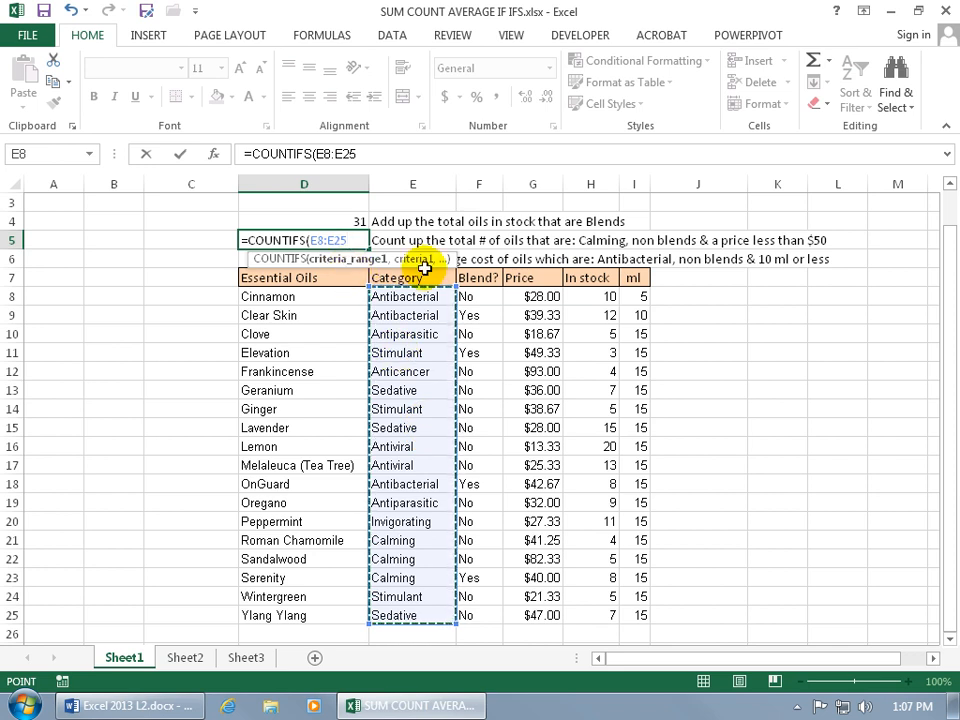
type(",")
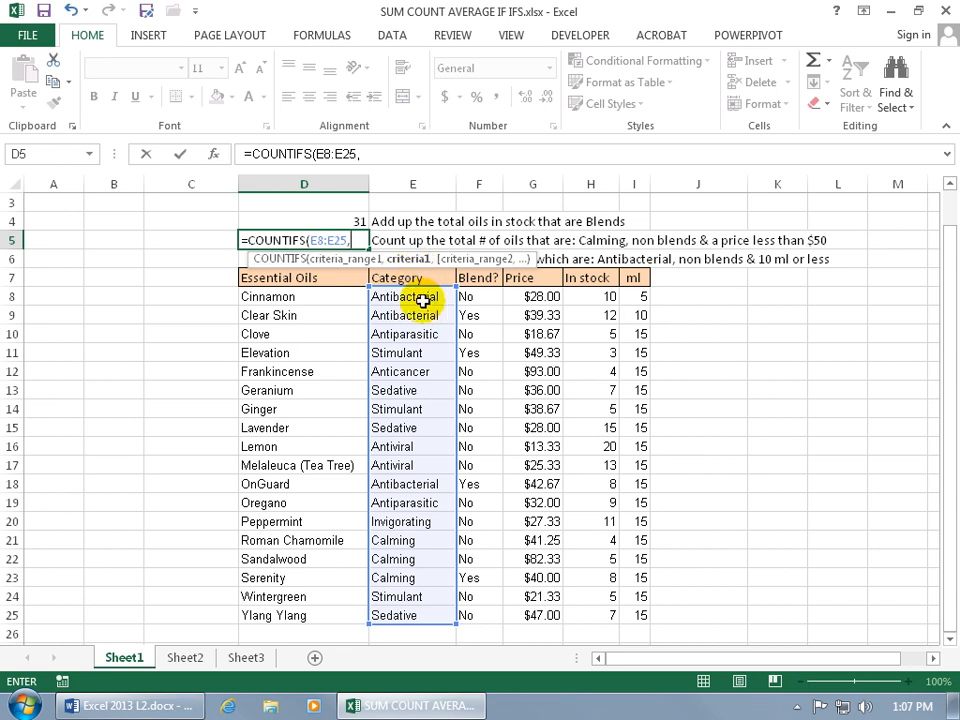
type("z")
key("BackSpace")
type("\"Calming\"")
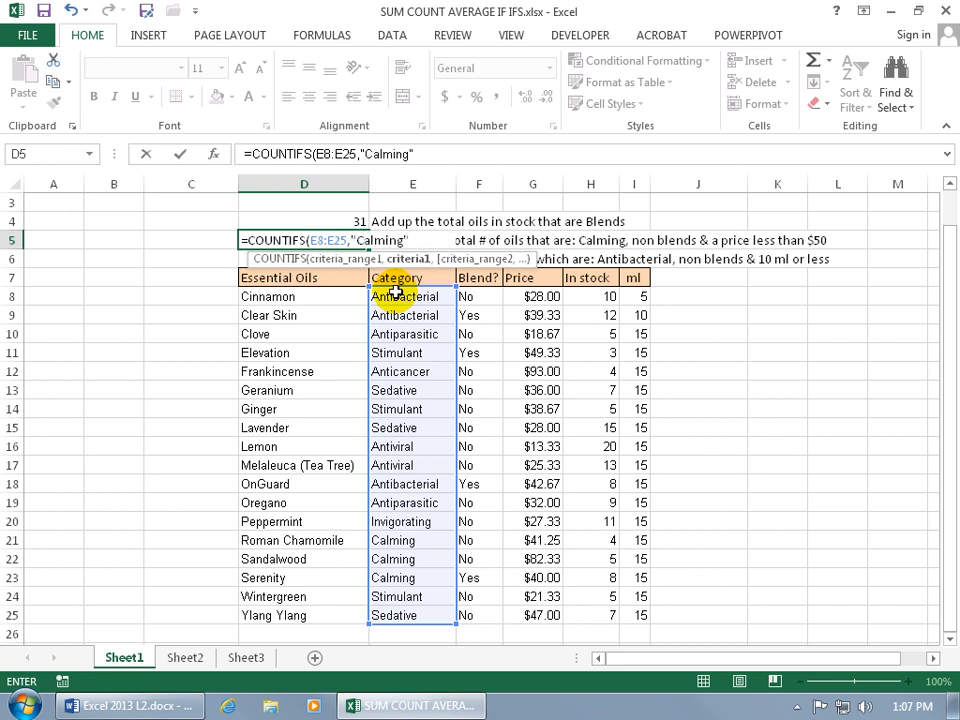
Step: Add a second condition to the COUNTIFS formula in D5, matching "No" in the Blend? range F8:F25
type(",")
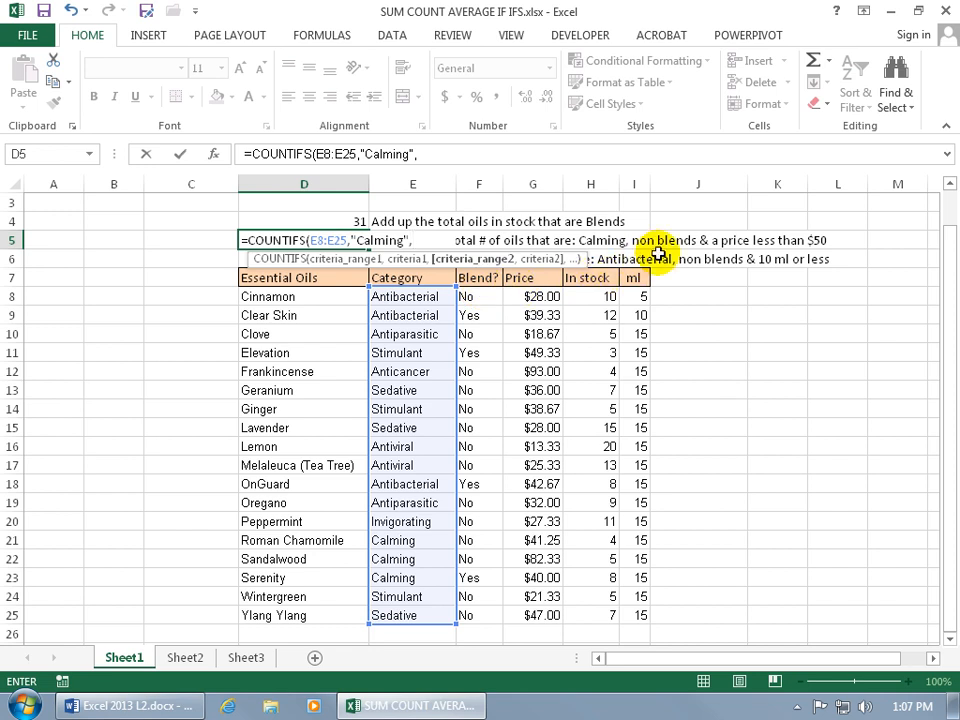
left_click_drag(486, 294, 476, 615)
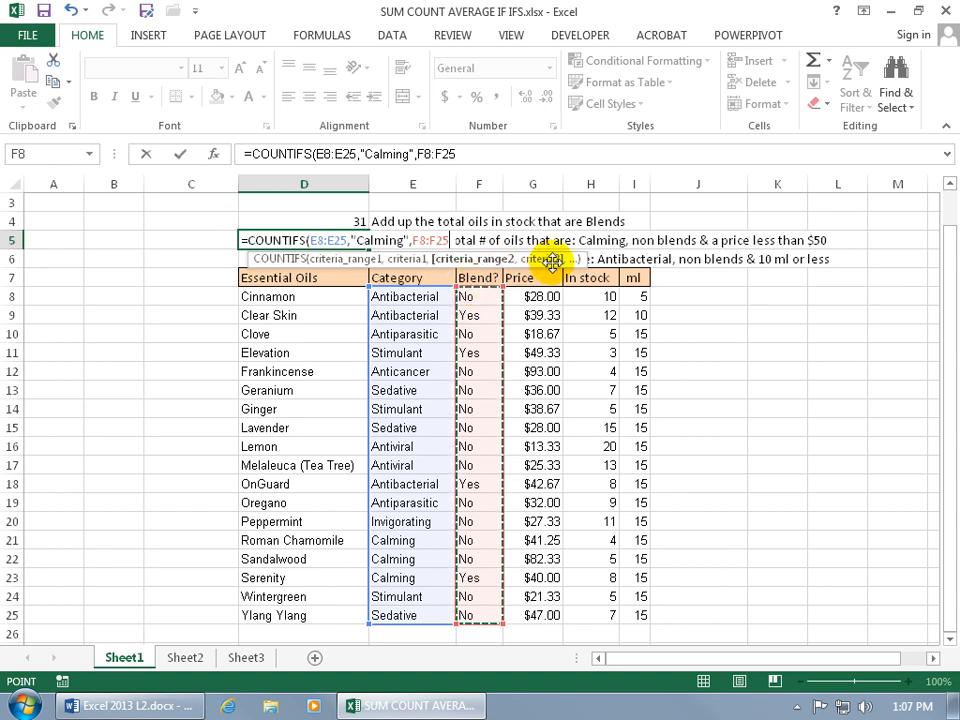
type(",")
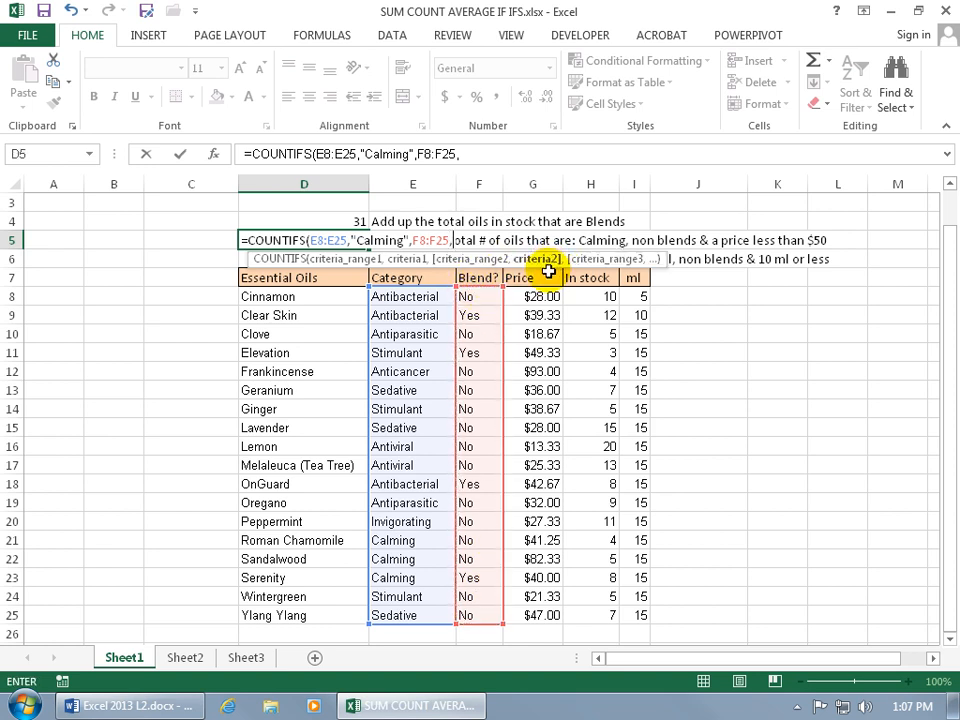
type("\"")
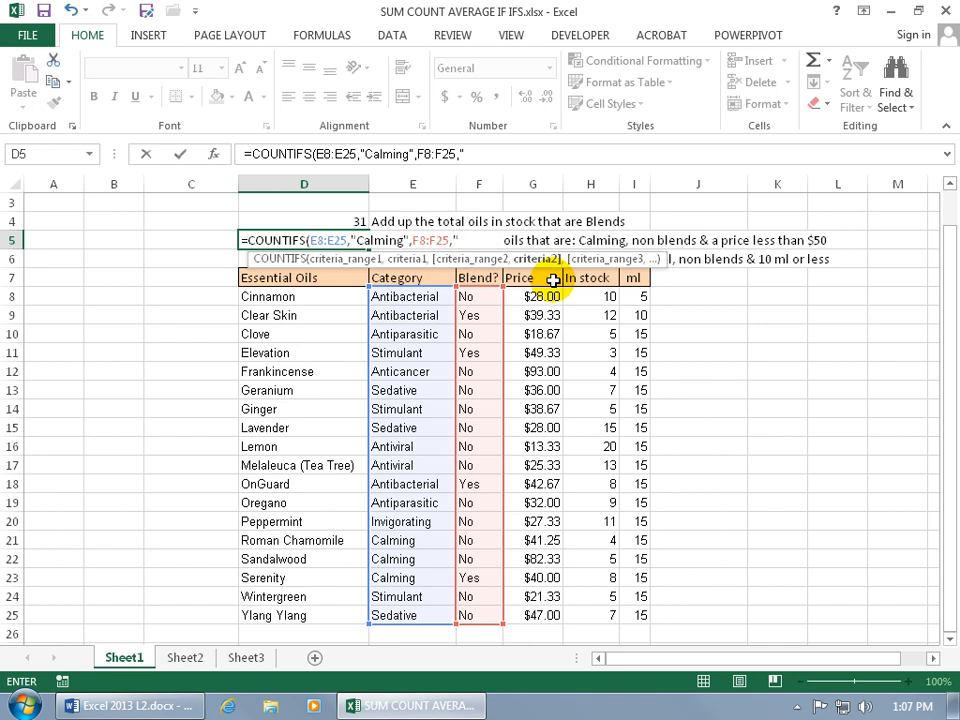
type("No\"")
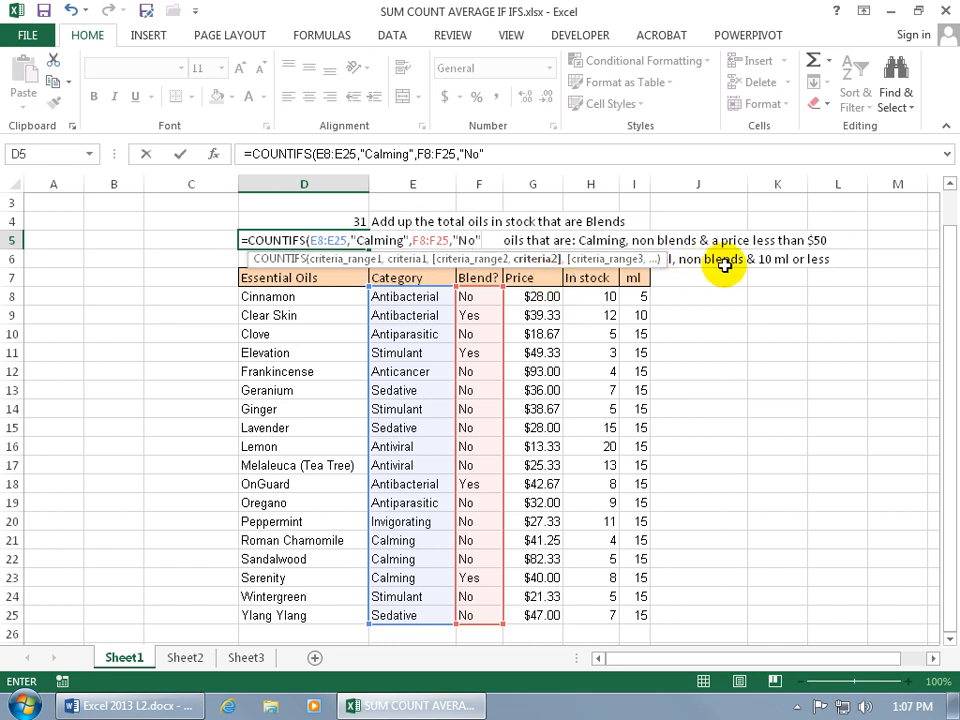
Step: Add a third condition to the COUNTIFS formula in D5, matching "<50" in the Price range G8:G25, and complete the formula
type(",")
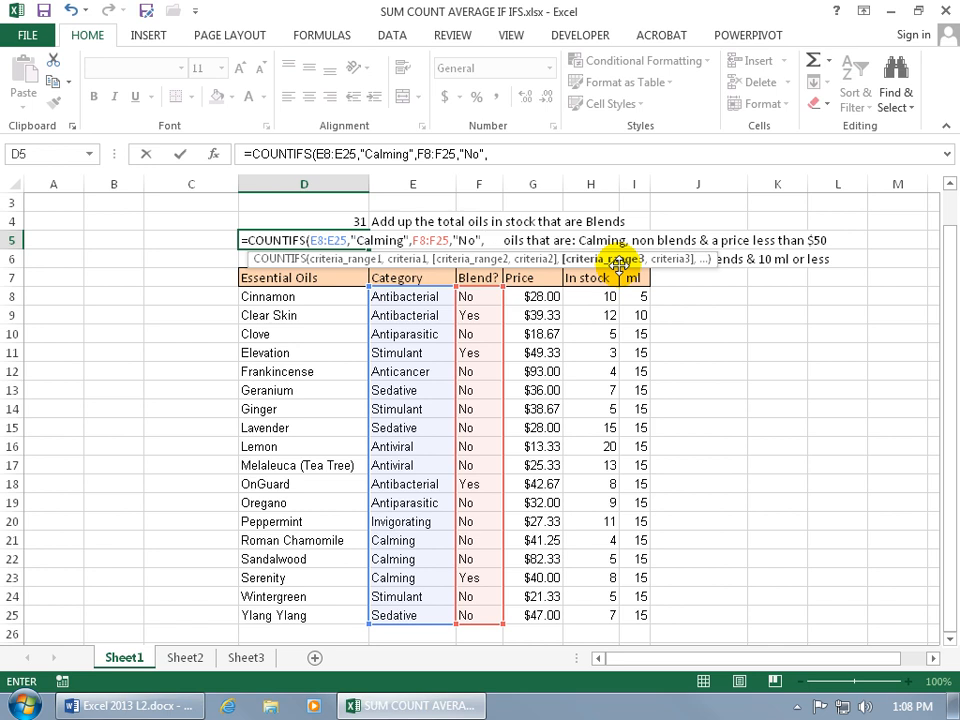
left_click_drag(531, 298, 551, 613)
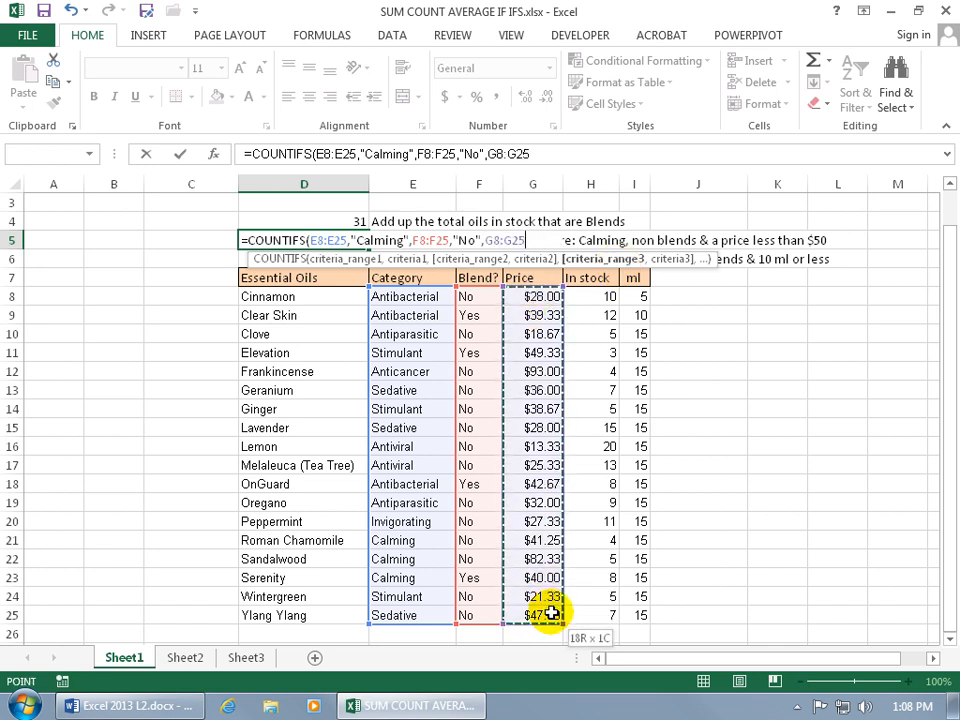
type(",")
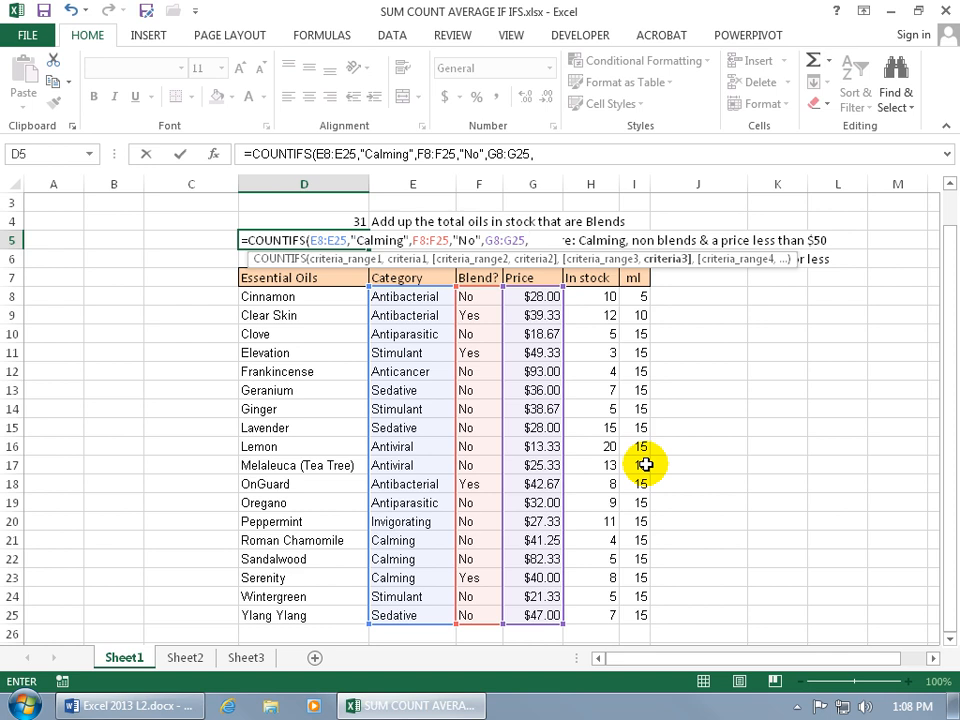
type("\"<50\"")
key("Return")
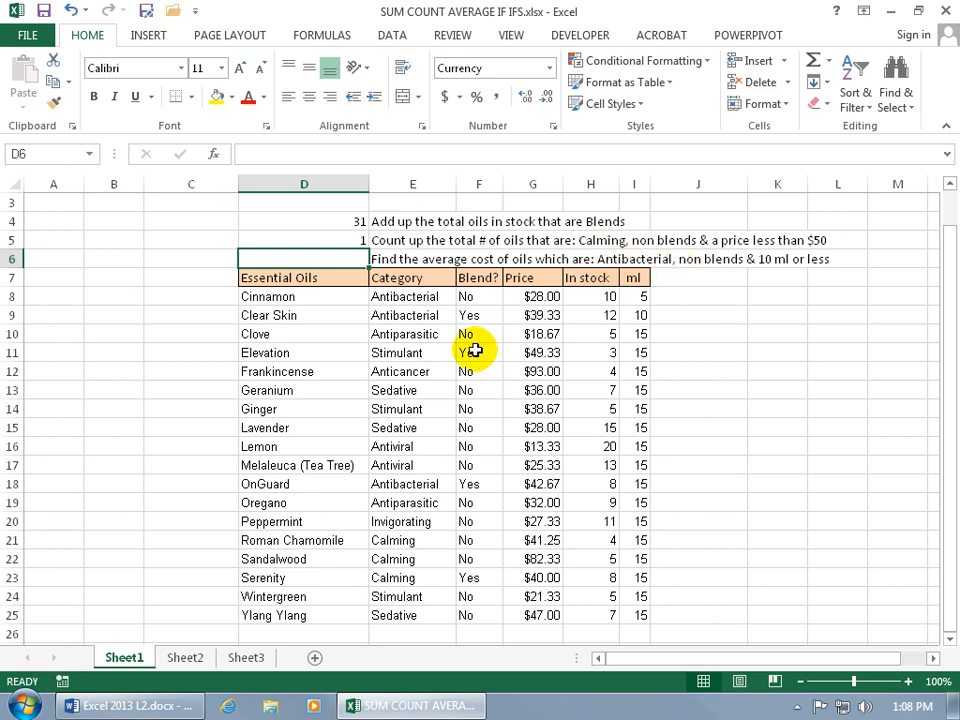
Step: Check the COUNTIFS result in D5 against the Calming rows' category, Blend? and price cells
left_click_drag(413, 538, 419, 572)
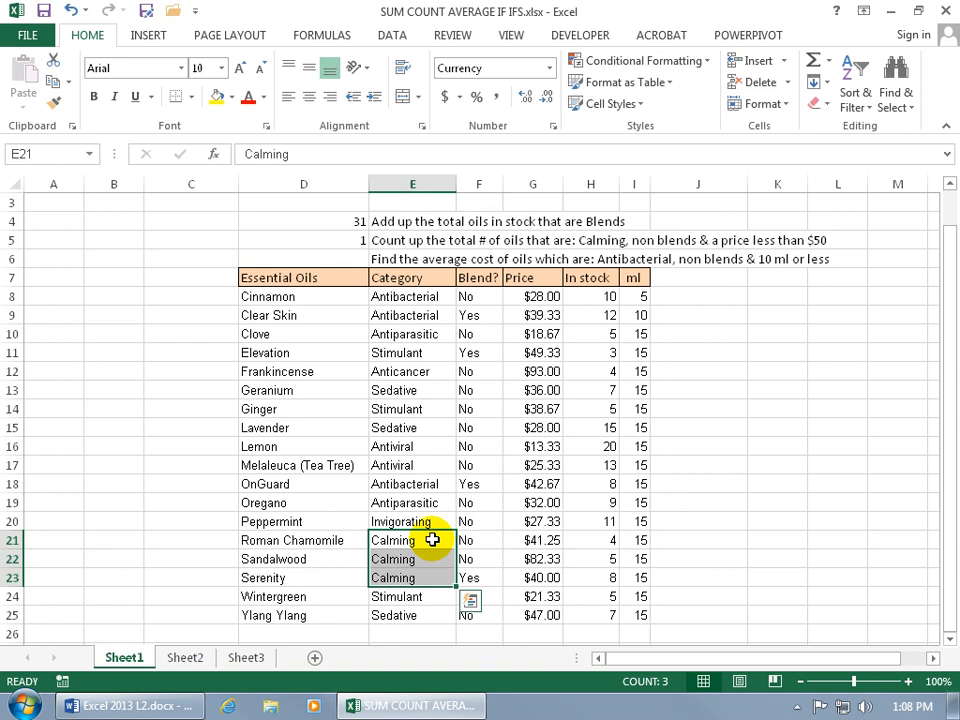
left_click_drag(465, 542, 477, 558)
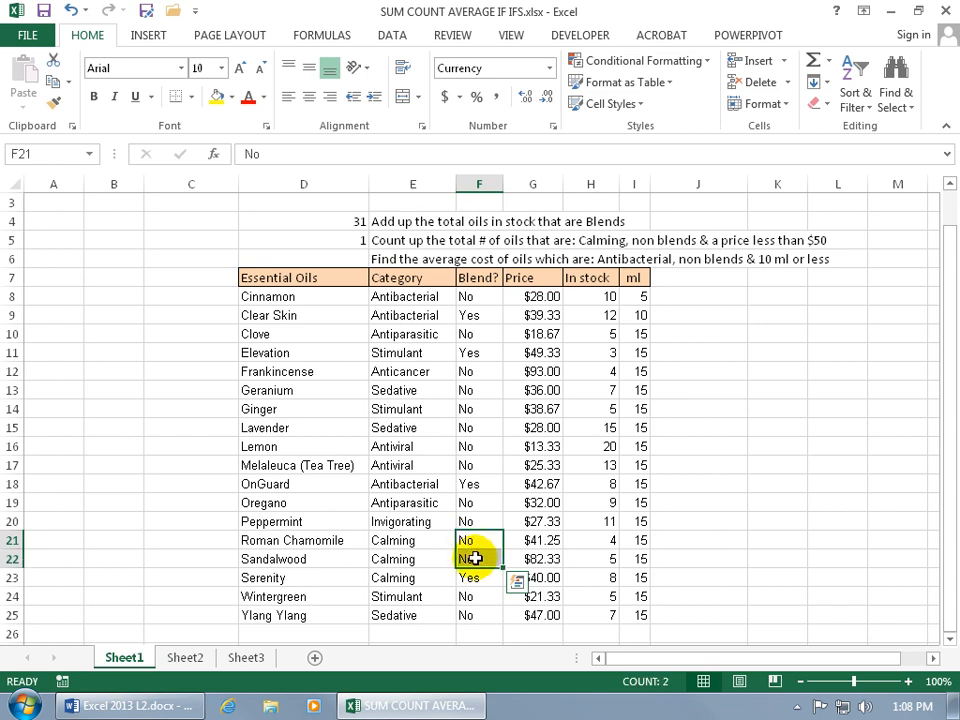
left_click(548, 541)
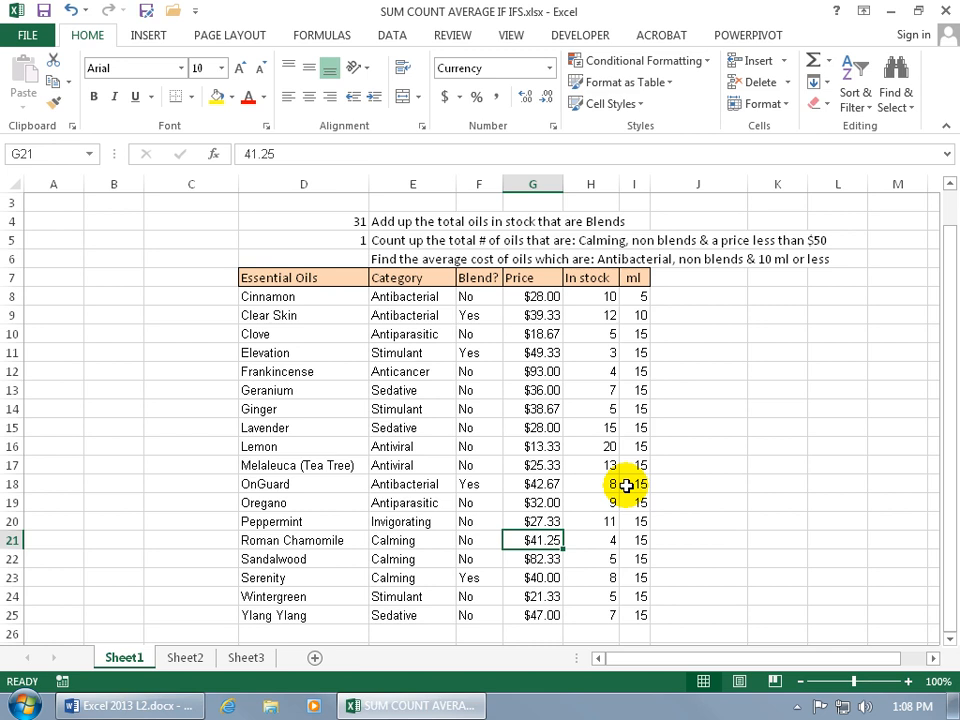
Step: Start an AVERAGEIFS formula in D6 with the Price range G8:G25 as the average range
left_click(352, 259)
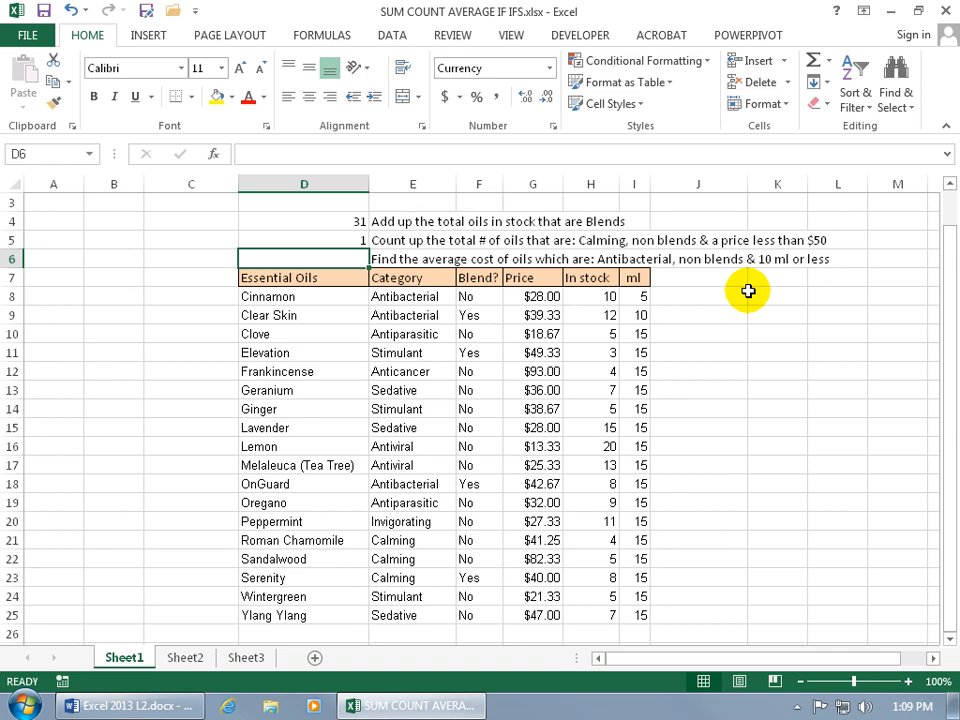
type("=avera")
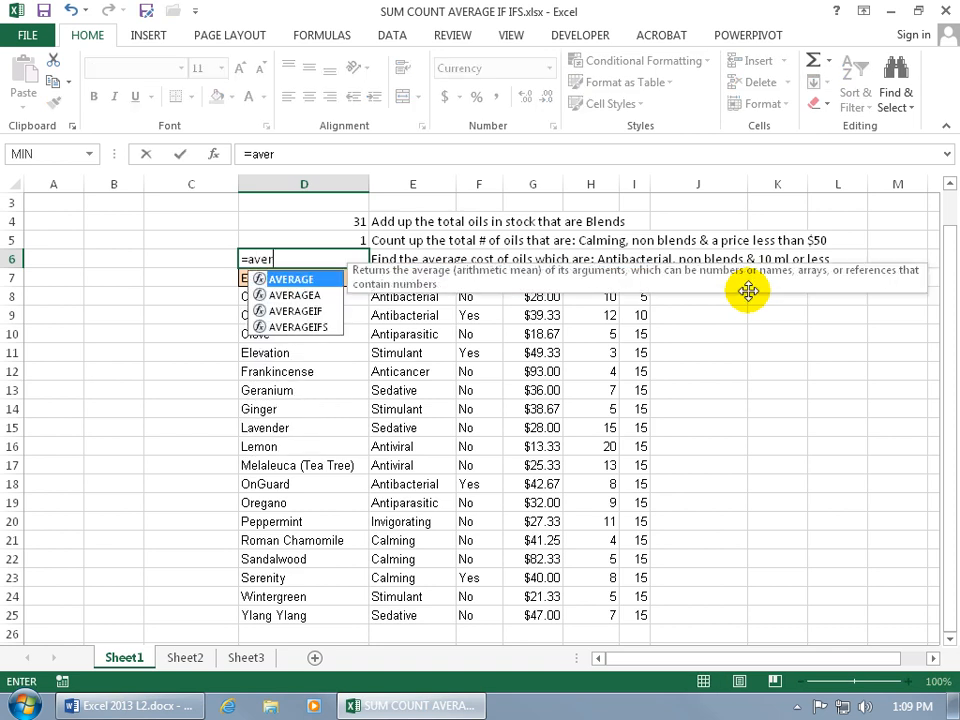
key("Down")
key("Down")
key("Down")
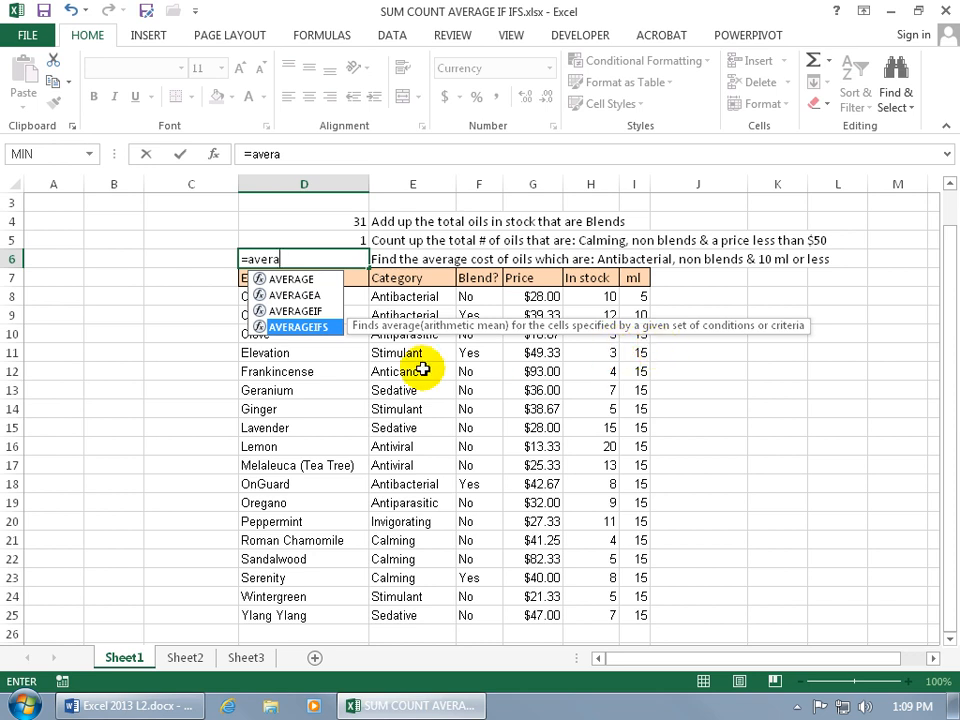
key("Tab")
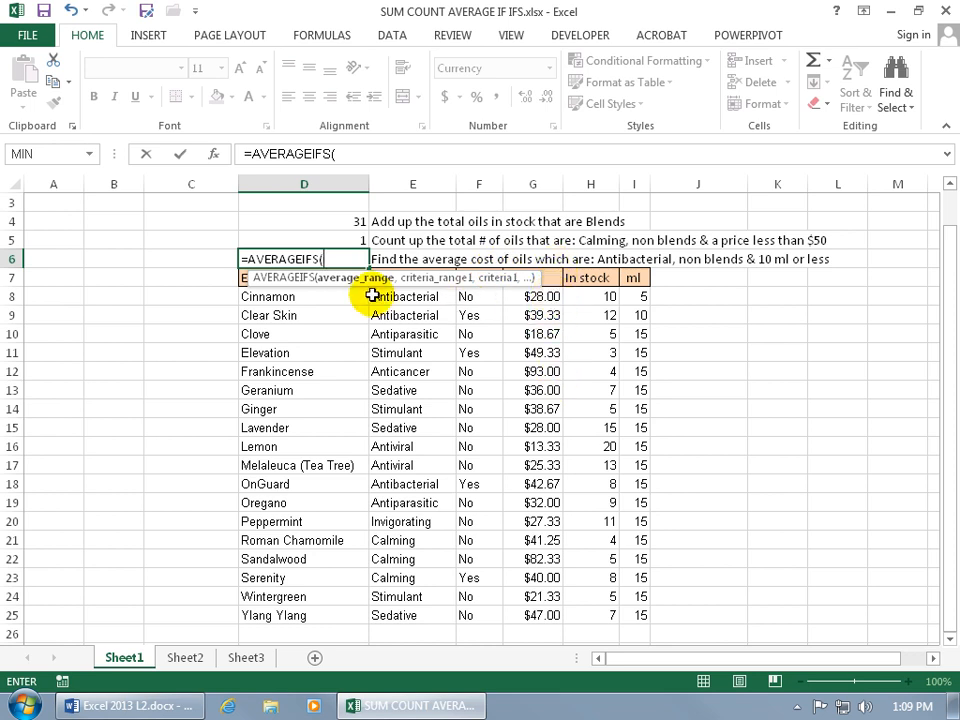
left_click_drag(540, 296, 542, 615)
type(",")
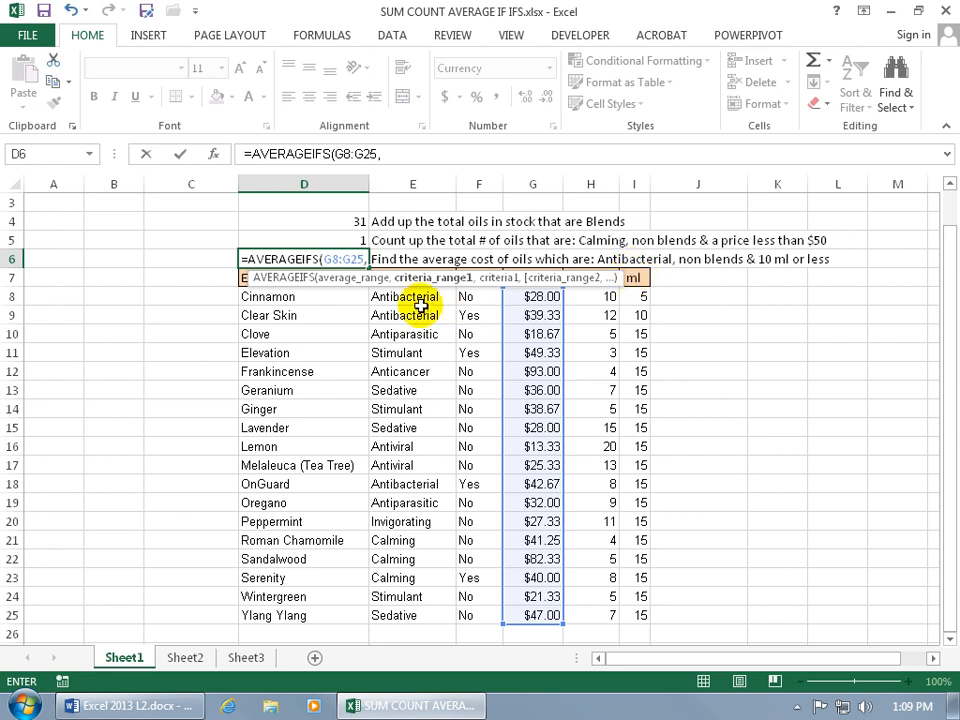
Step: Add the first condition to the AVERAGEIFS formula in D6, matching "Antibacterial" in the Category range E8:E25
left_click_drag(407, 297, 428, 607)
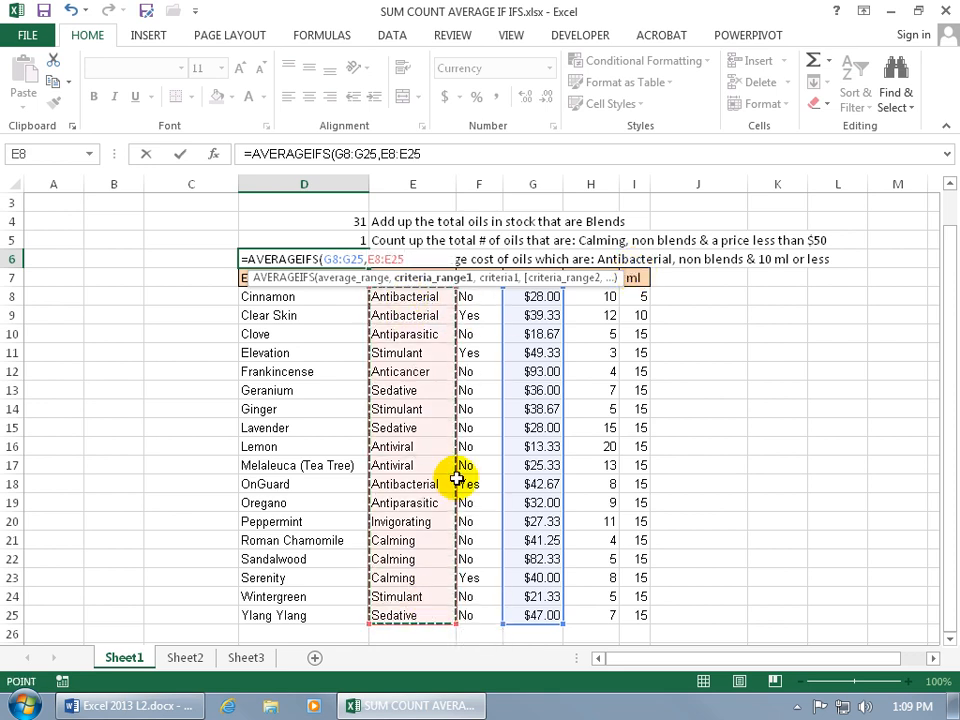
type(",")
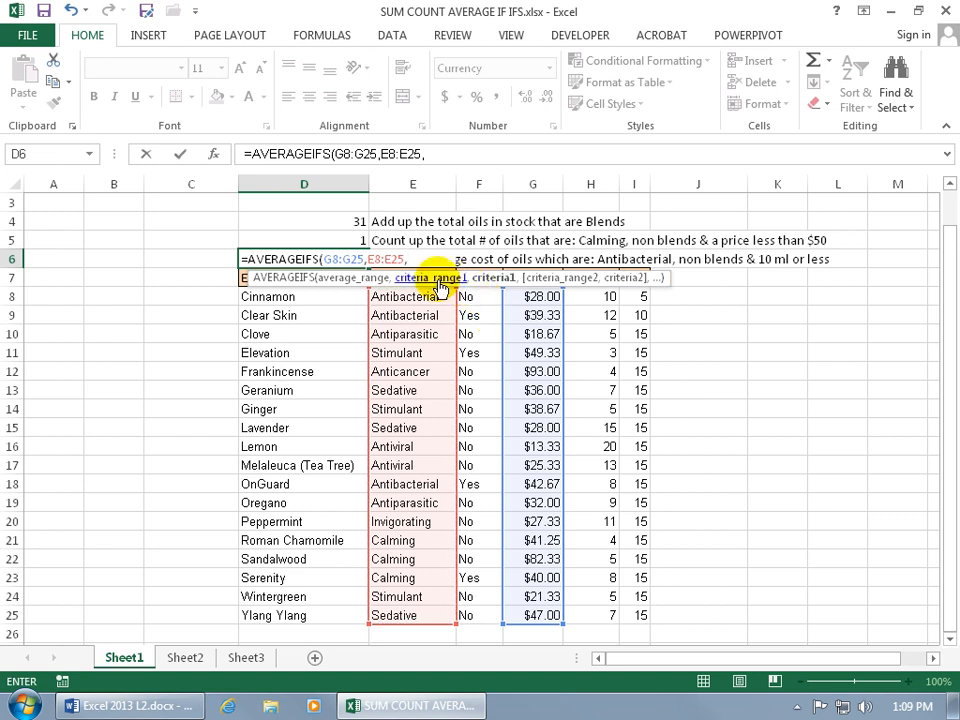
type("\"Antibacterial\",")
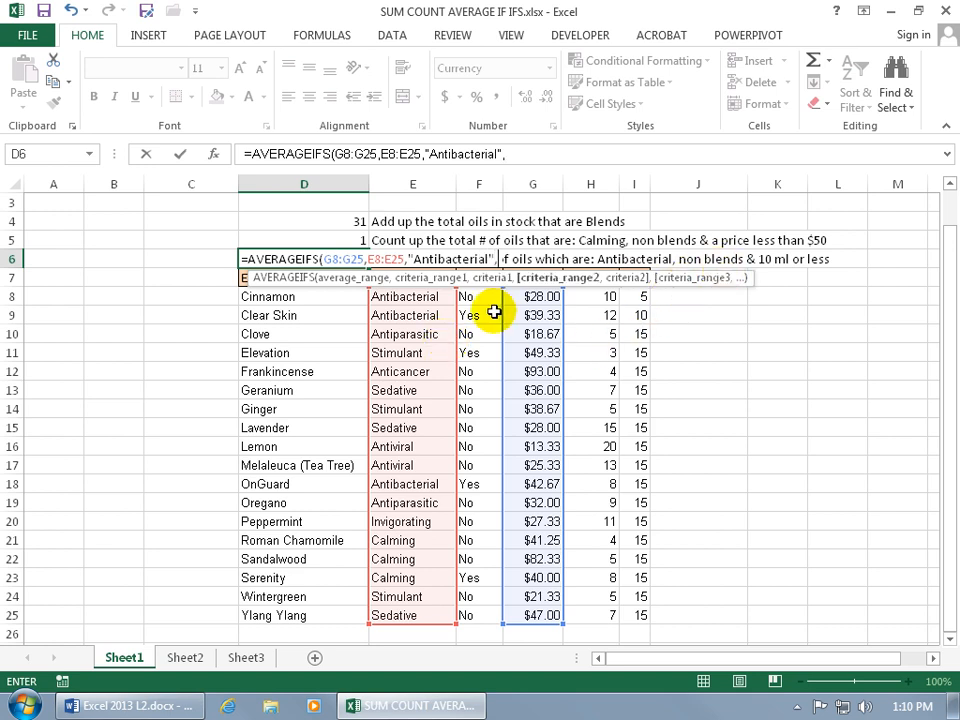
Step: Add a second condition to the AVERAGEIFS formula in D6, matching "No" in the Blend? range F8:F25
left_click_drag(476, 295, 487, 612)
type(",\"")
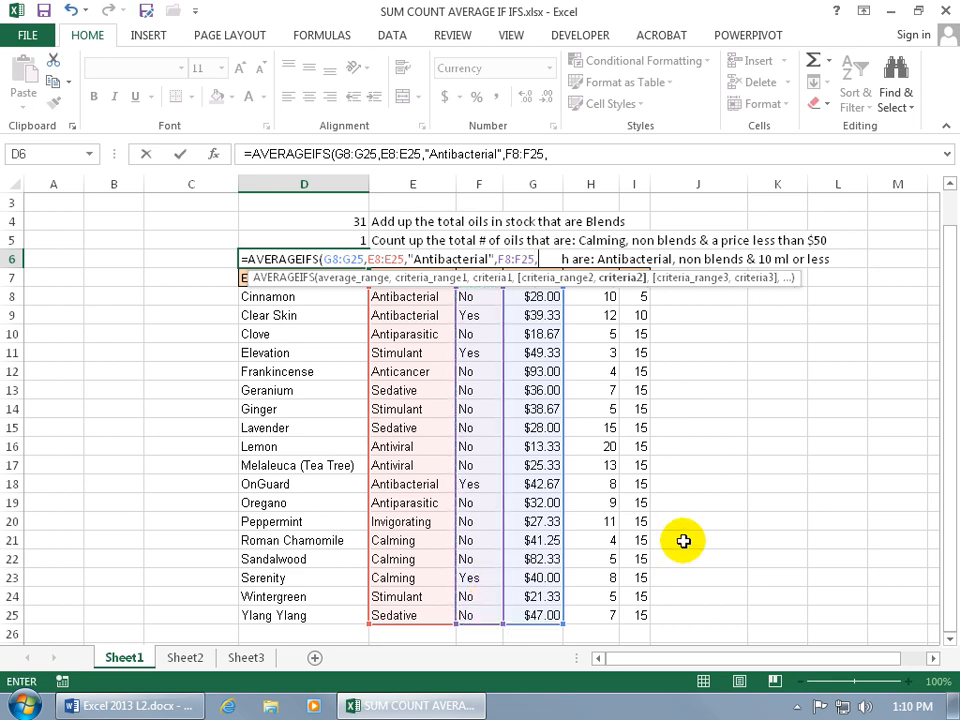
type("No\"")
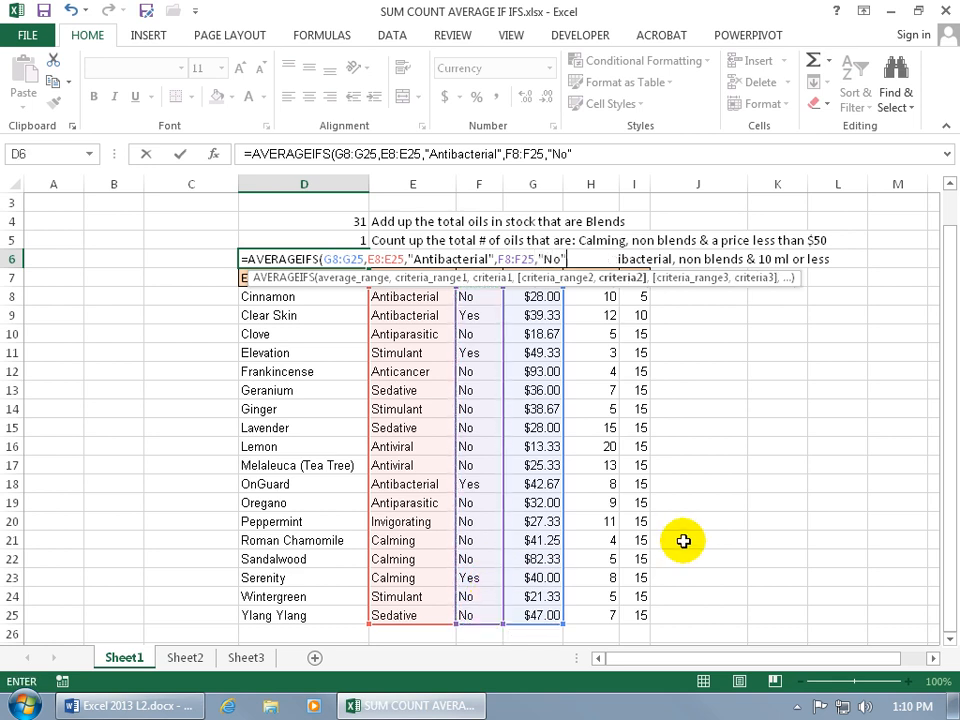
Step: Add a third condition to the AVERAGEIFS formula in D6, matching "<10" in the ml range I8:I25, and complete the formula
type(",")
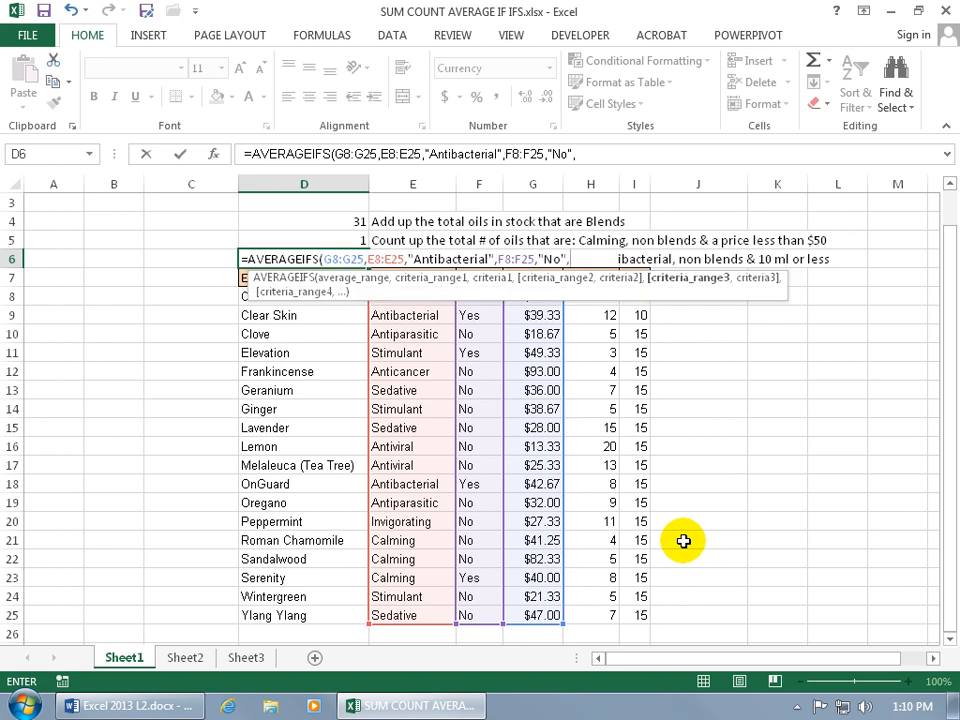
left_click_drag(635, 307, 643, 471)
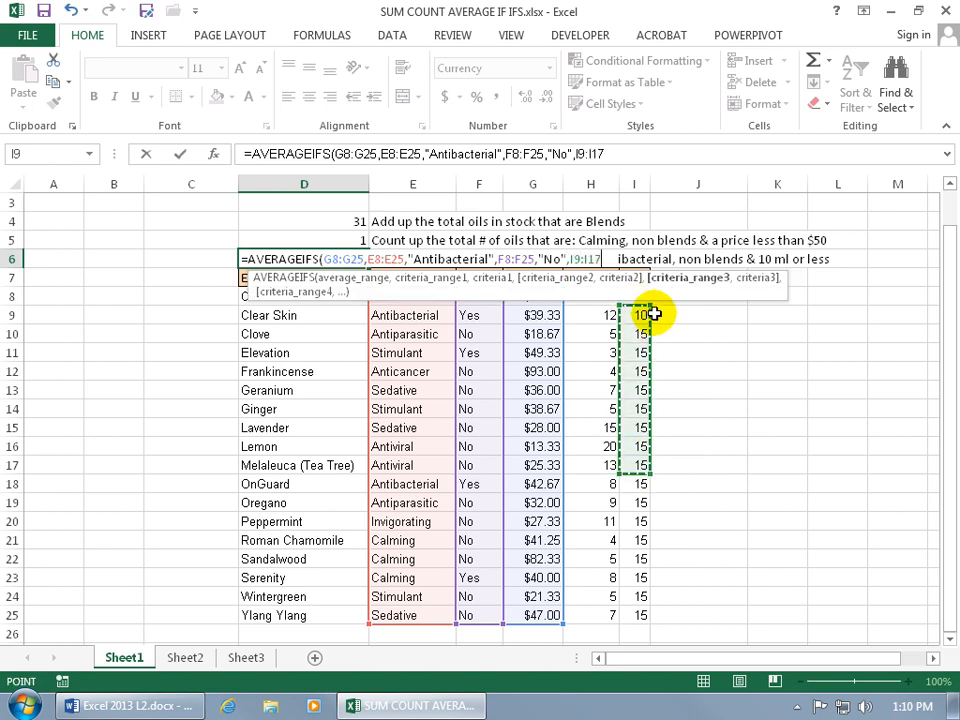
left_click_drag(649, 306, 647, 295)
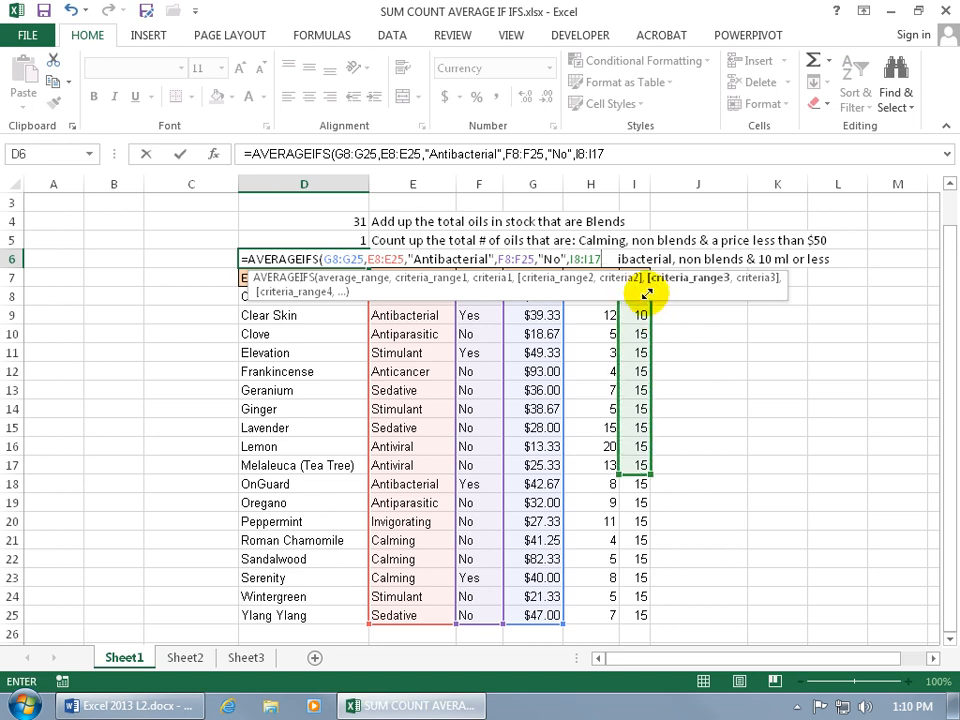
left_click_drag(648, 474, 656, 620)
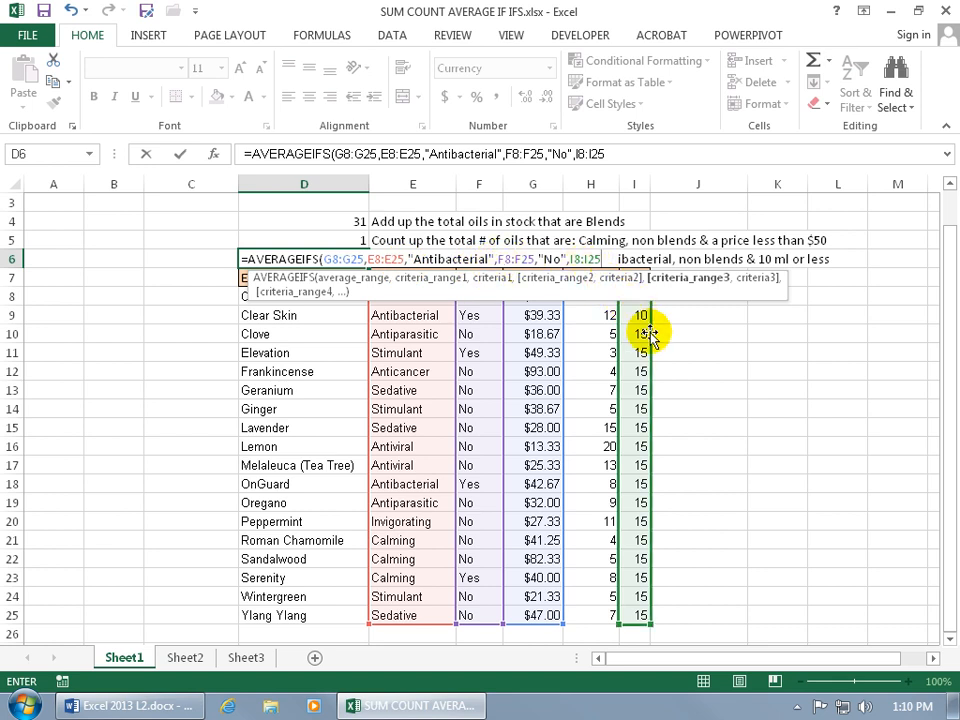
type(",\"")
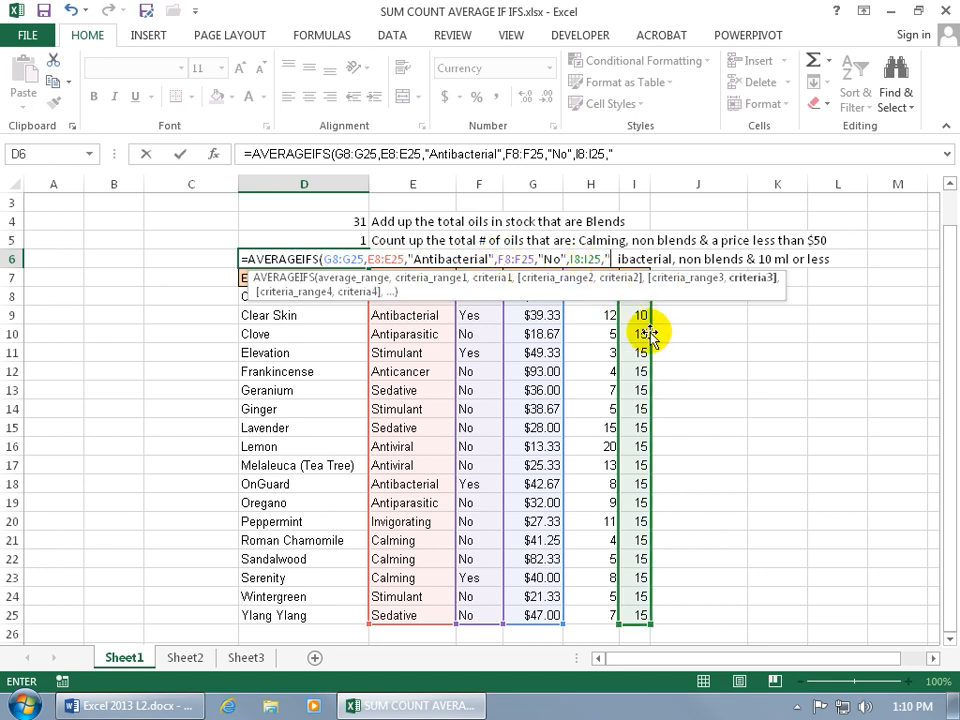
type("<10\"")
key("Return")
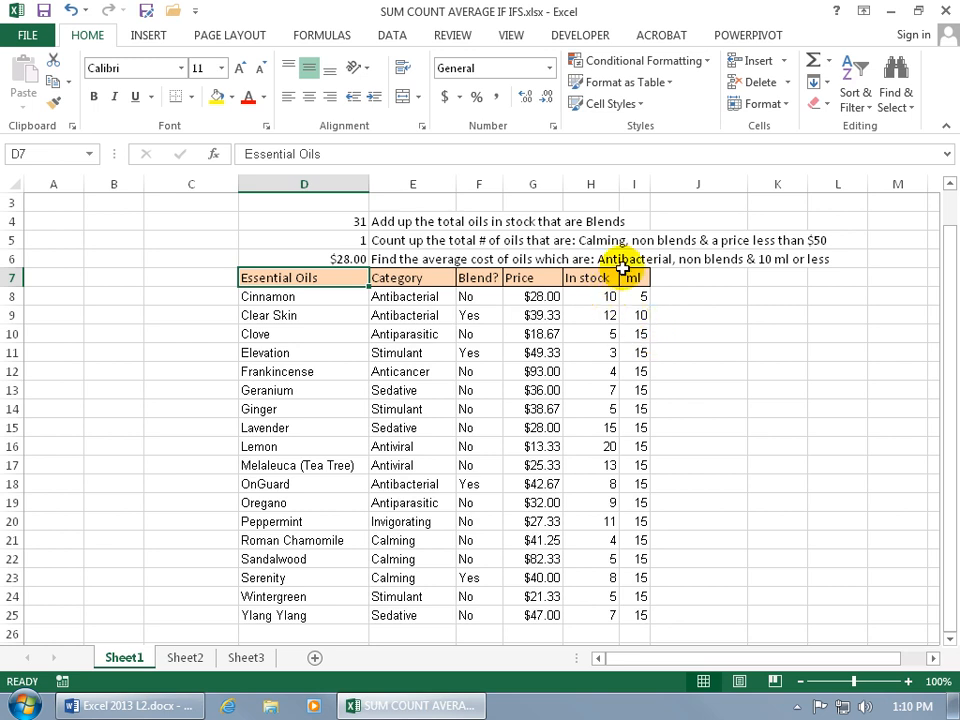
Step: Check the AVERAGEIFS result in D6 against the Antibacterial rows and the Blend?, ml and Price cells of Cinnamon
left_click_drag(407, 300, 409, 313)
left_click(418, 484, "ctrl")
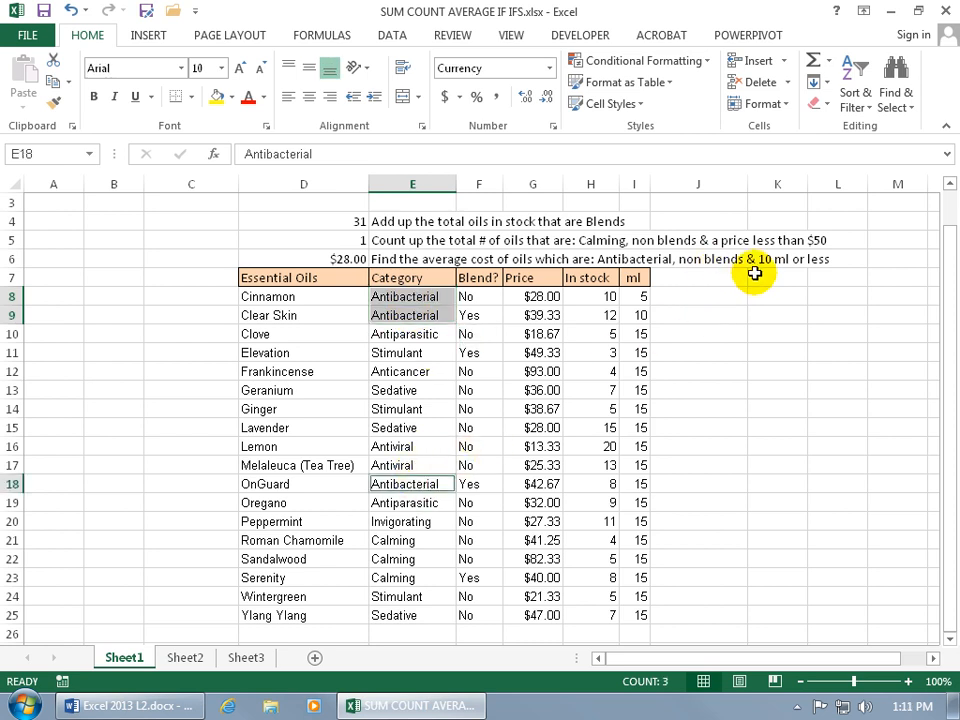
left_click(480, 298)
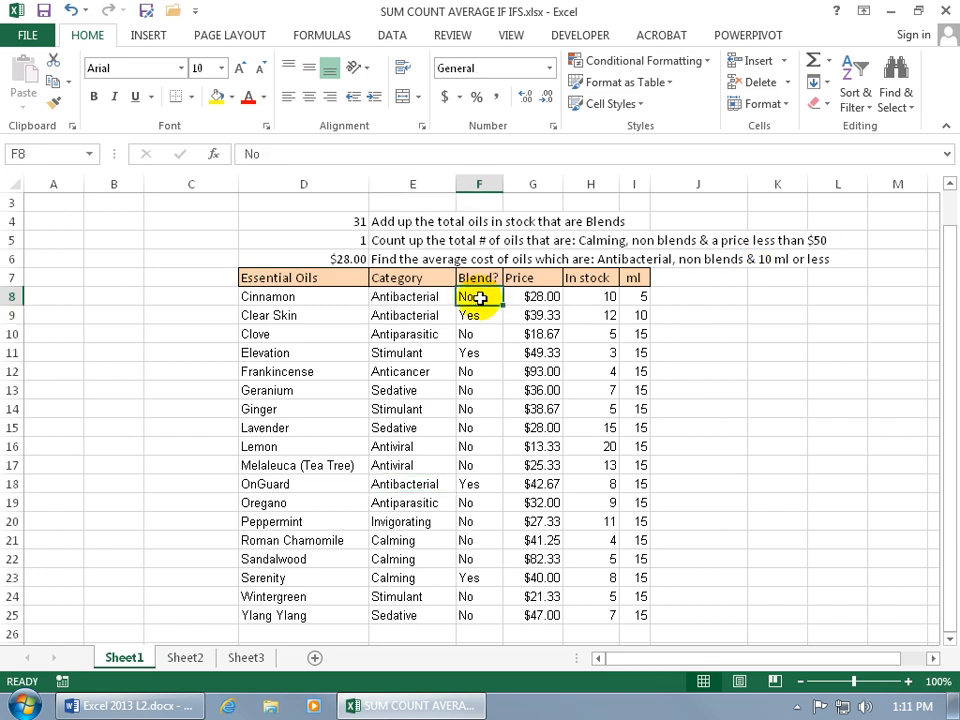
left_click(638, 296)
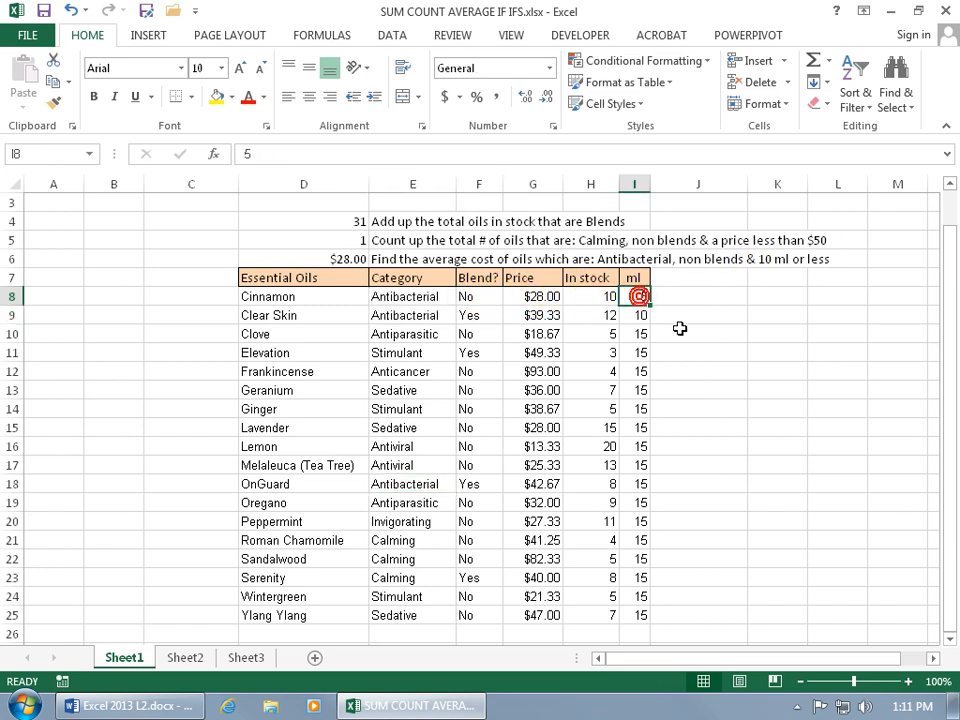
left_click(531, 297)
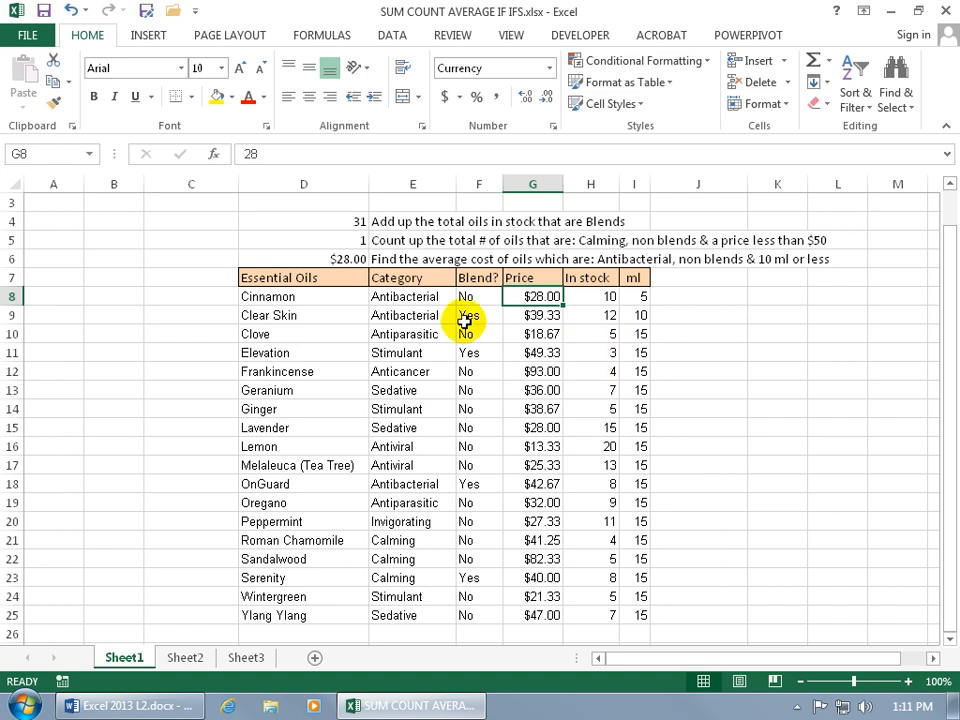
Step: Replace the formula in D4 by starting a SUMIFS with the In stock range H8:H25 as the sum range
left_click(354, 222)
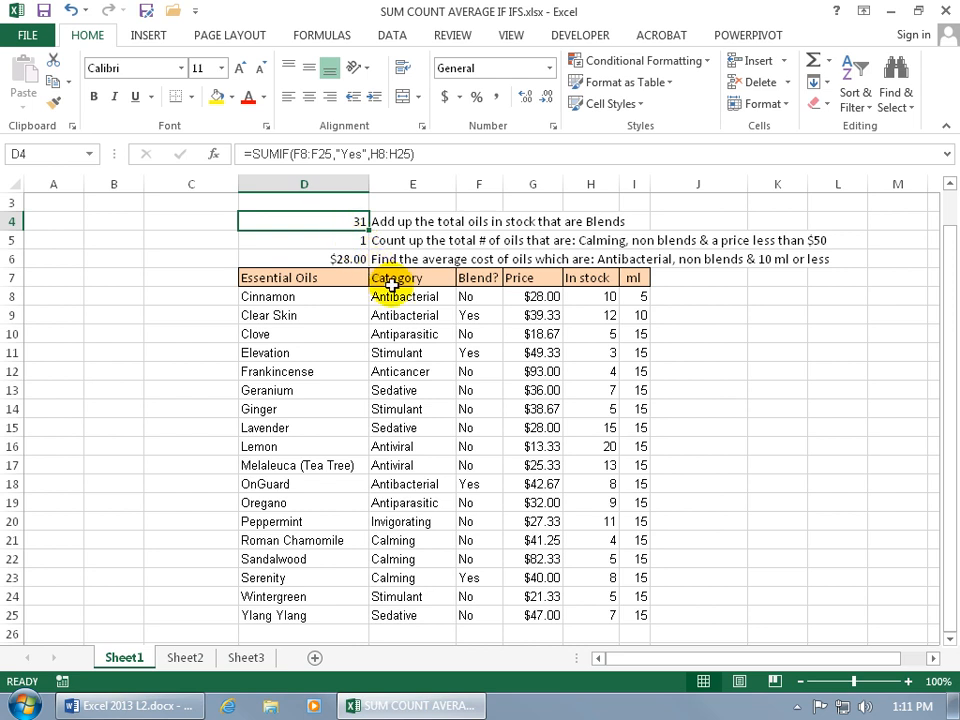
type("=sum")
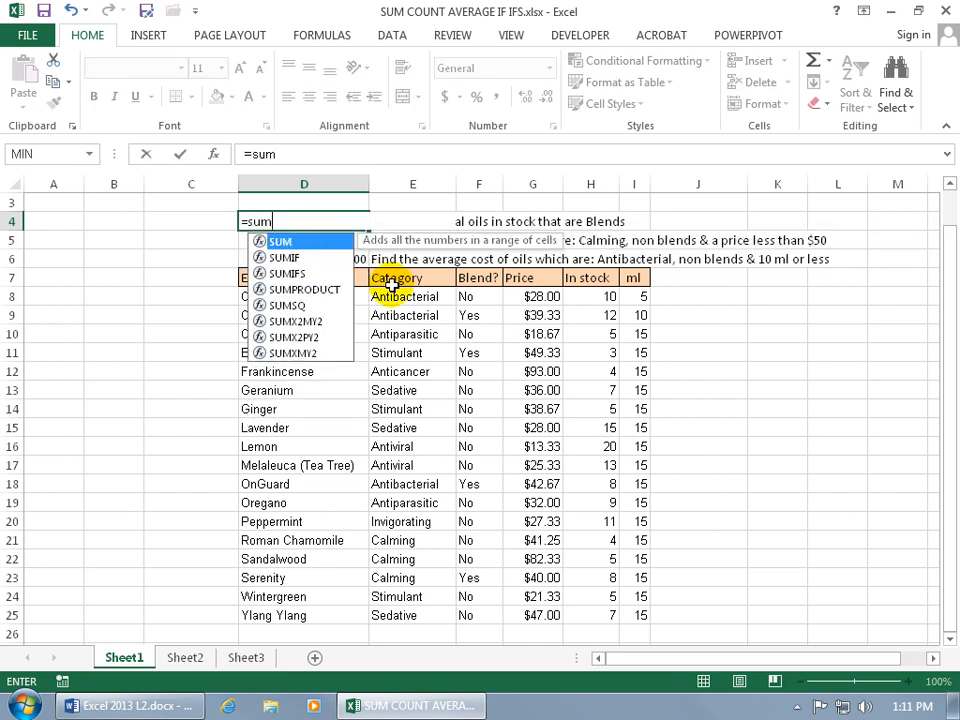
key("Down")
key("Down")
key("Tab")
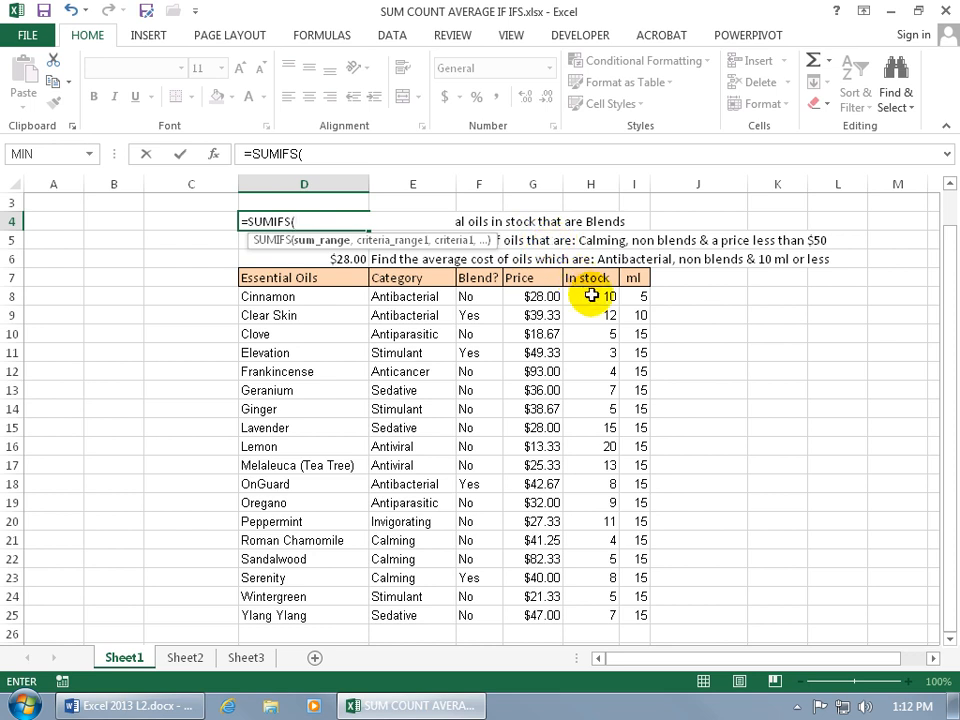
left_click_drag(590, 295, 568, 617)
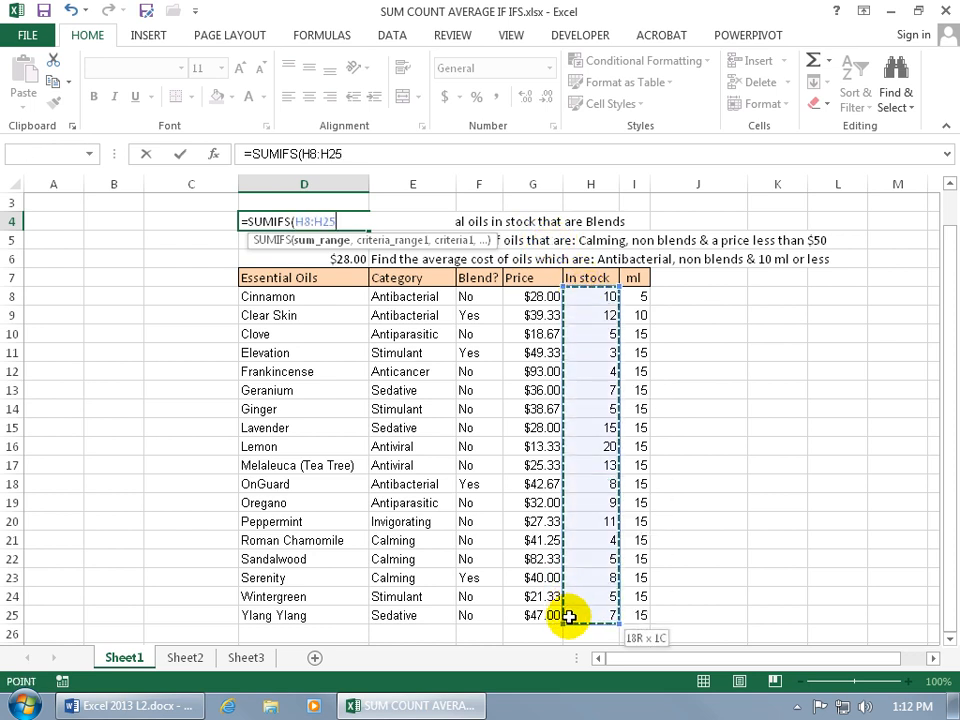
type(",")
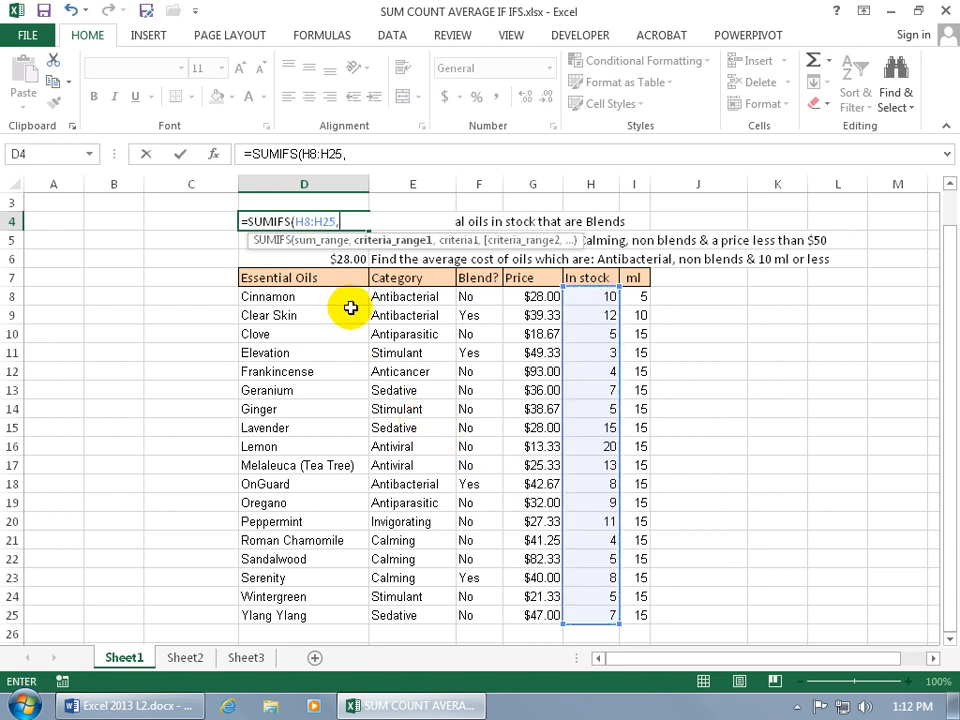
Step: Complete the SUMIFS formula in D4 with a condition matching "Yes" in the Blend? range F8:F25
left_click_drag(473, 297, 489, 611)
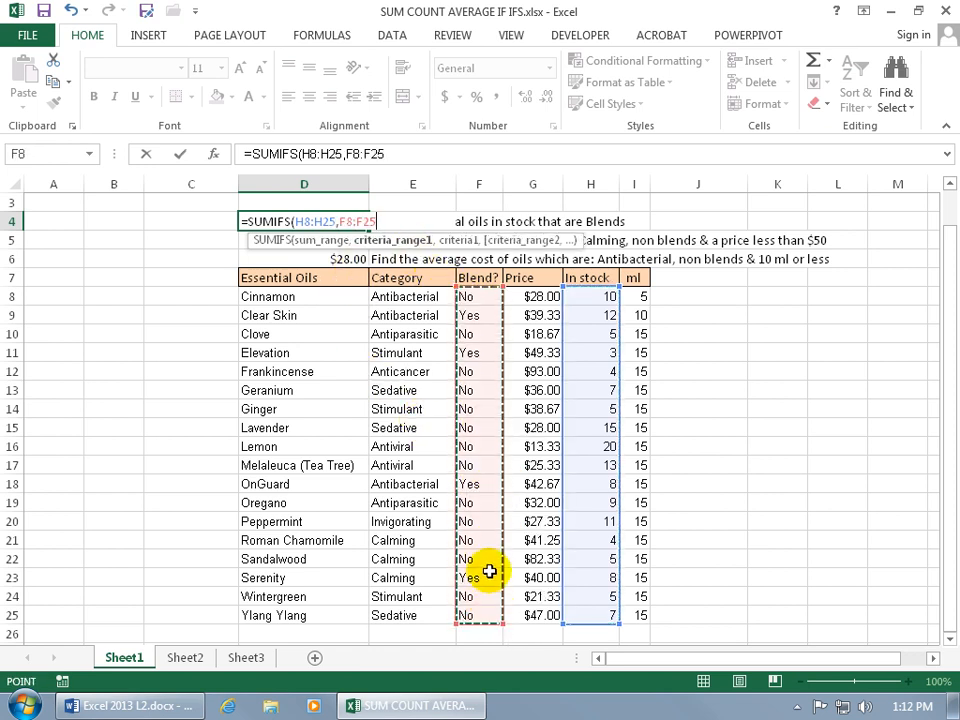
type(",")
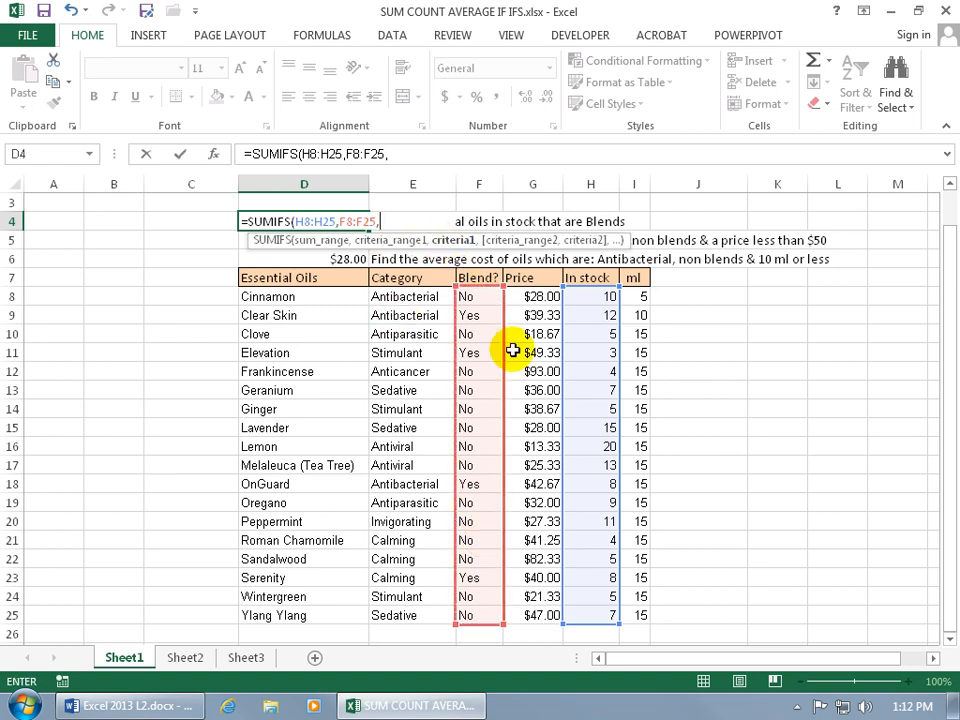
type("\"")
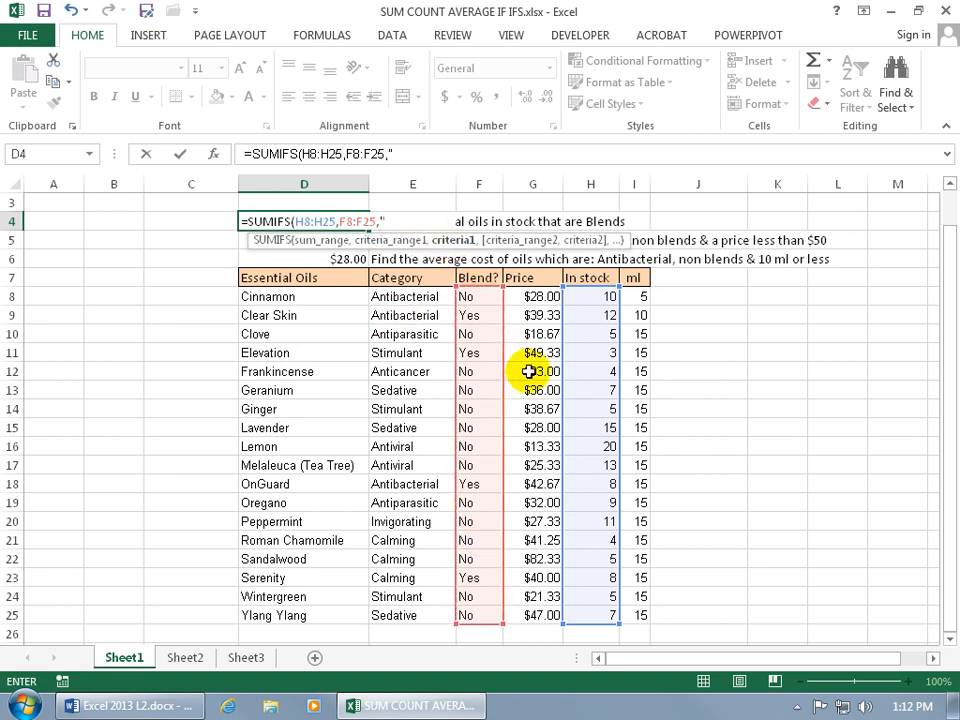
type("Yes\"")
key("Return")
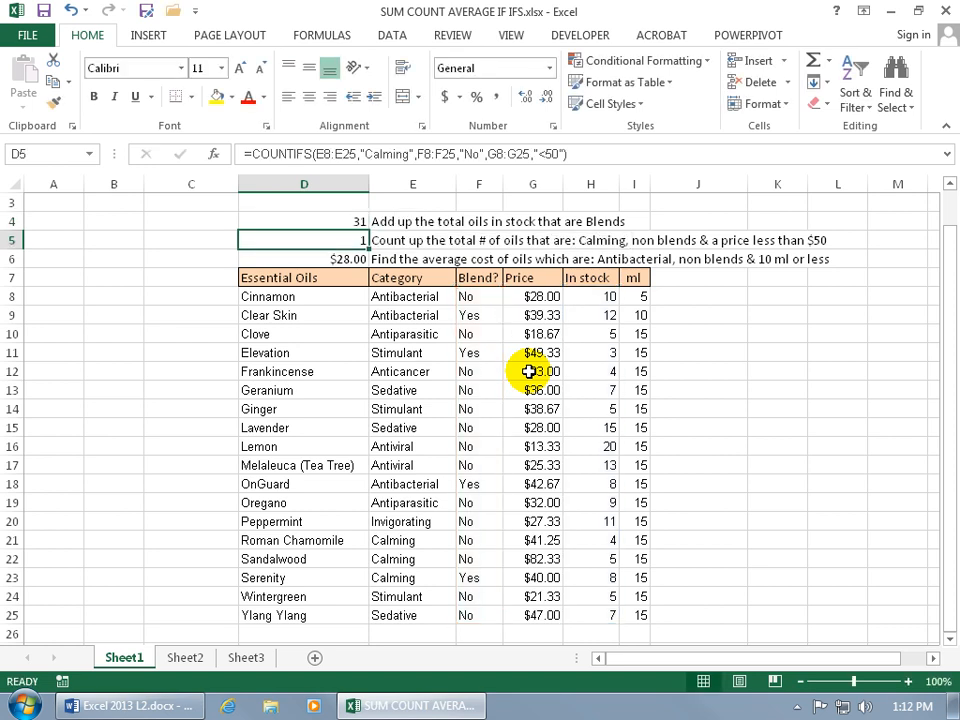
Step: Review the ranges and arguments of the SUMIFS formula in D4, leaving the formula as it is
left_click(352, 220)
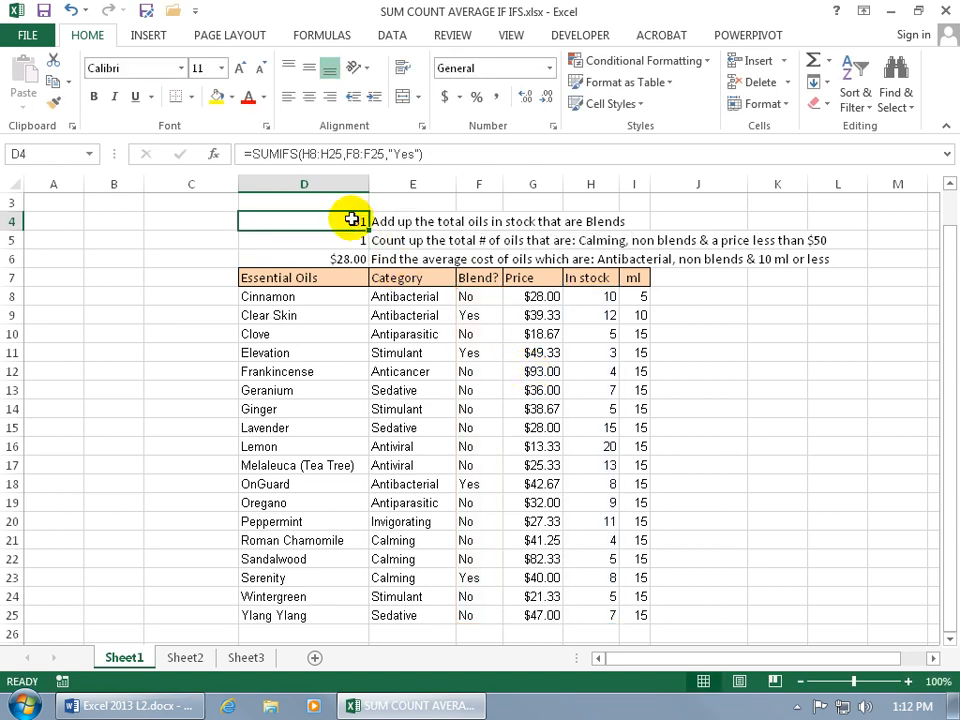
double_click(352, 220)
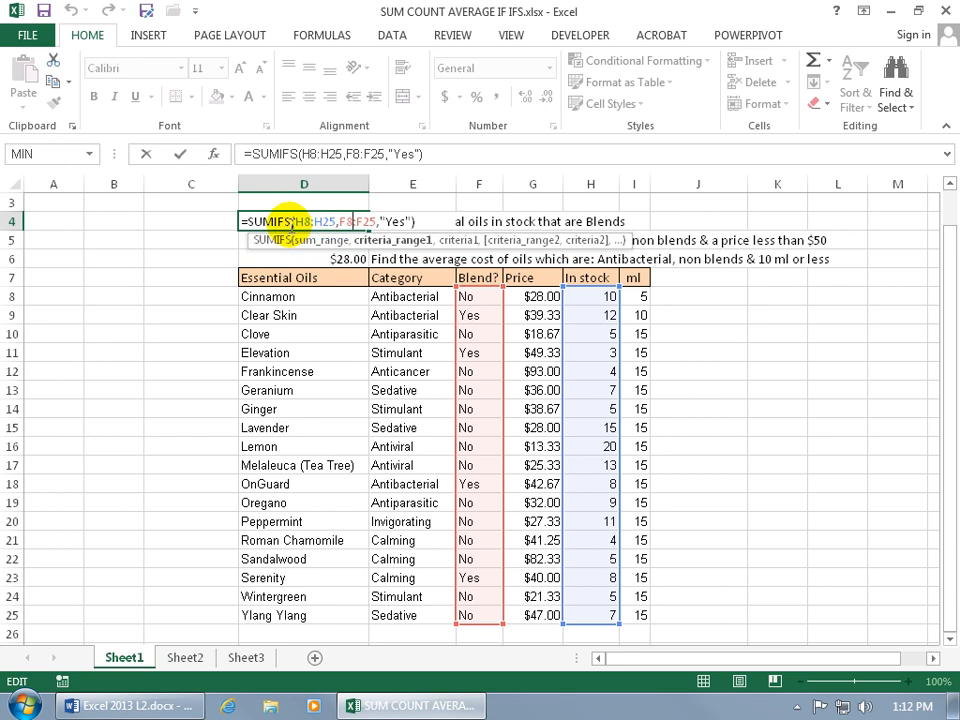
key("ctrl+Return")
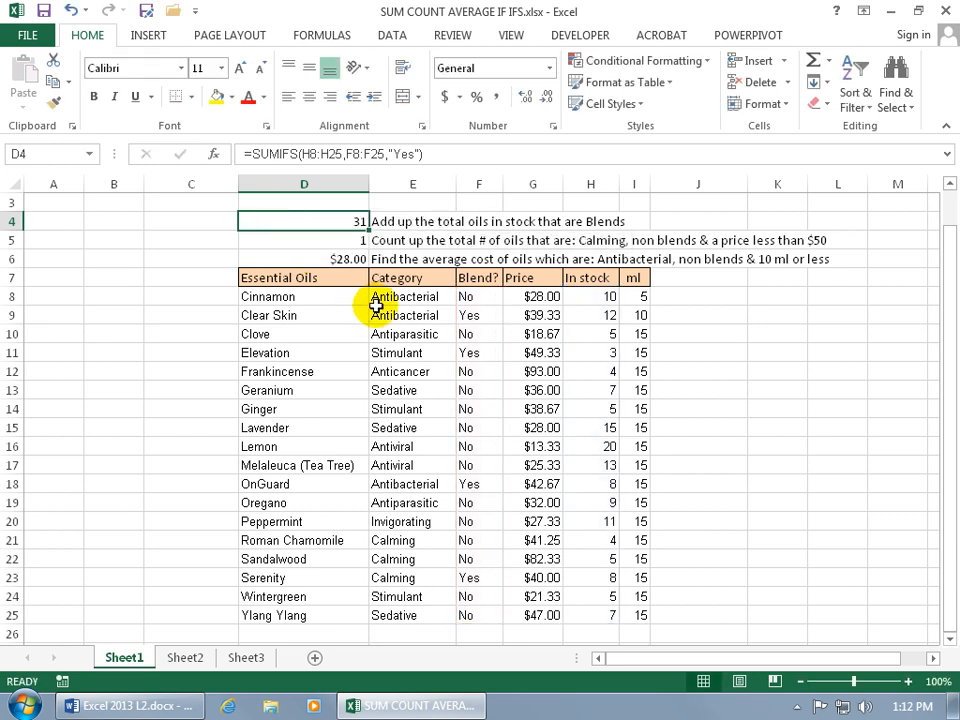